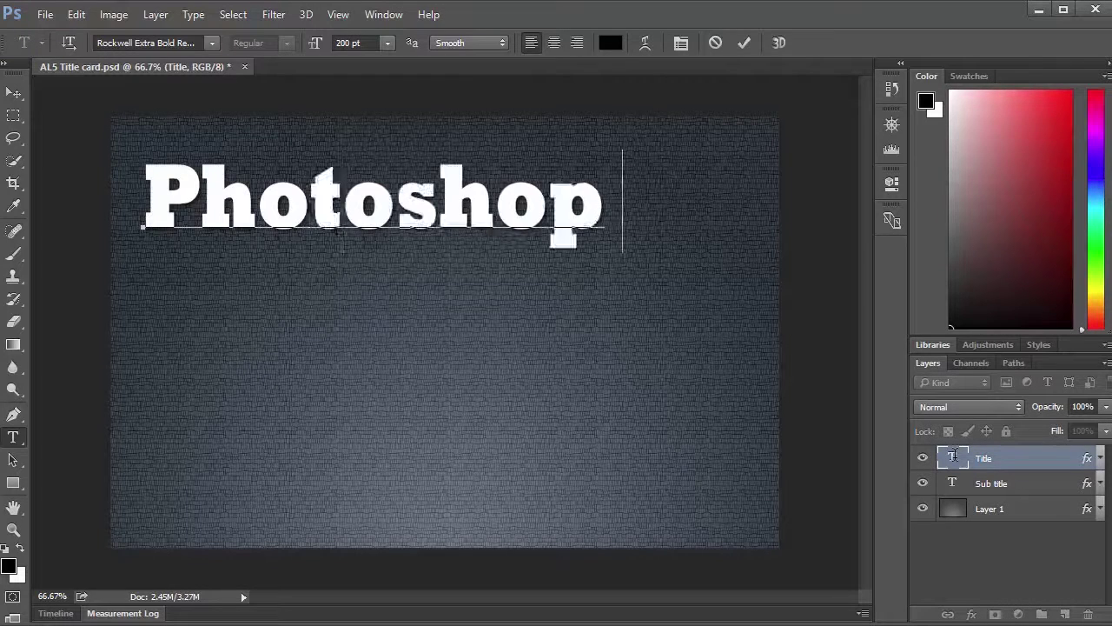
Type 'Photoshop for the Scientist' on two lines in the Title layer
text(for)
key(Return)
text(the Scientist)
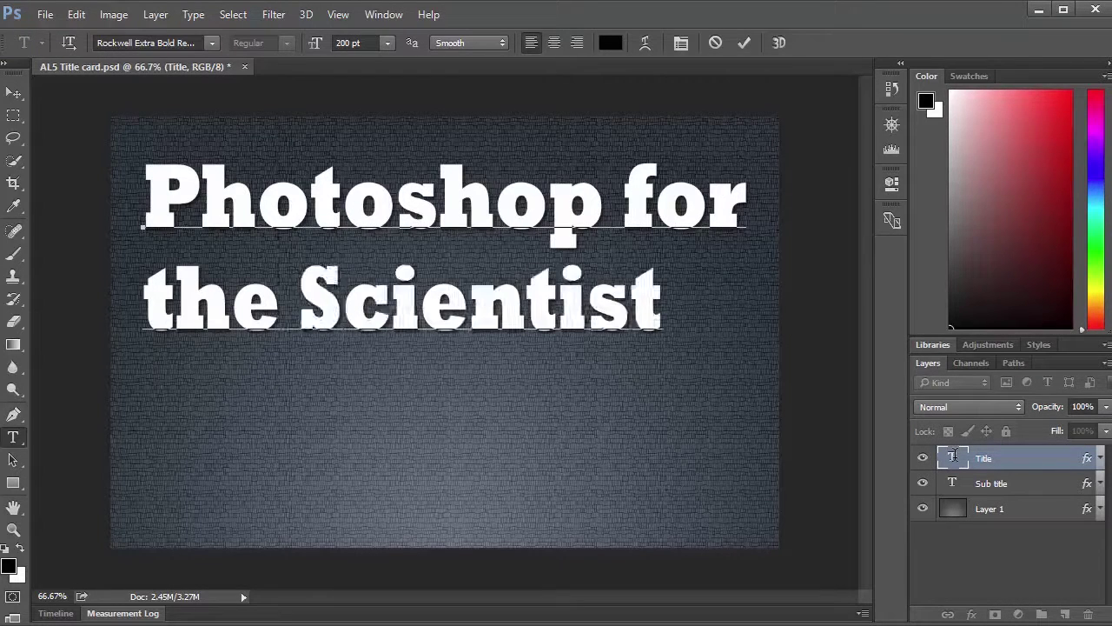
Enter and commit the three-line subtitle 'Advanced Lesson #5: / Quantifying bands / in a DNA gel'
double_click(953, 484)
text(Advanced)
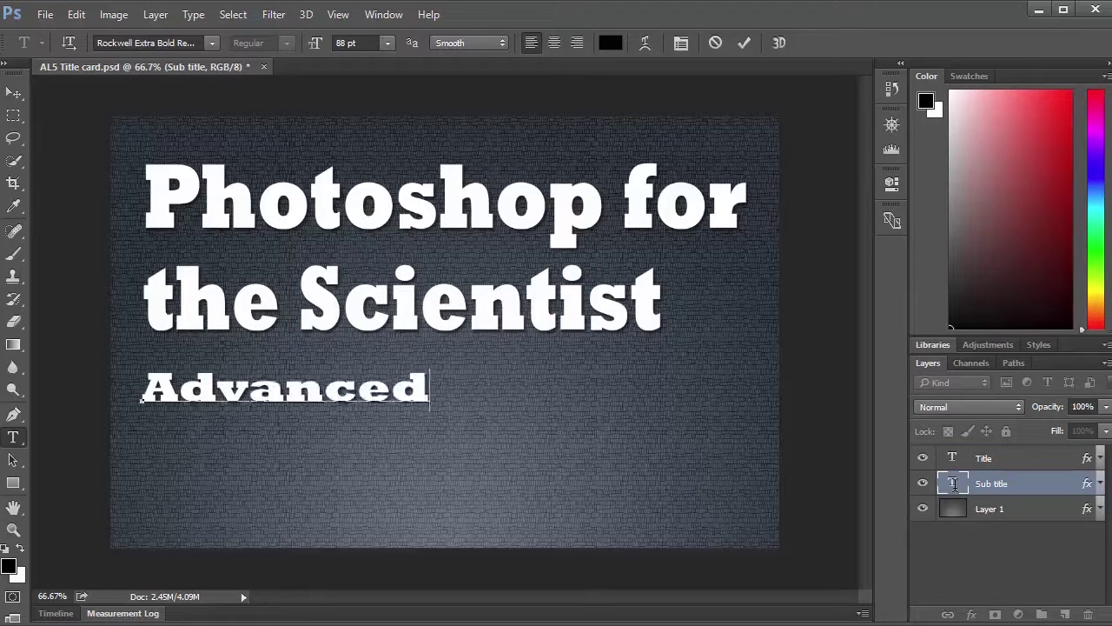
text( Lesson #5:)
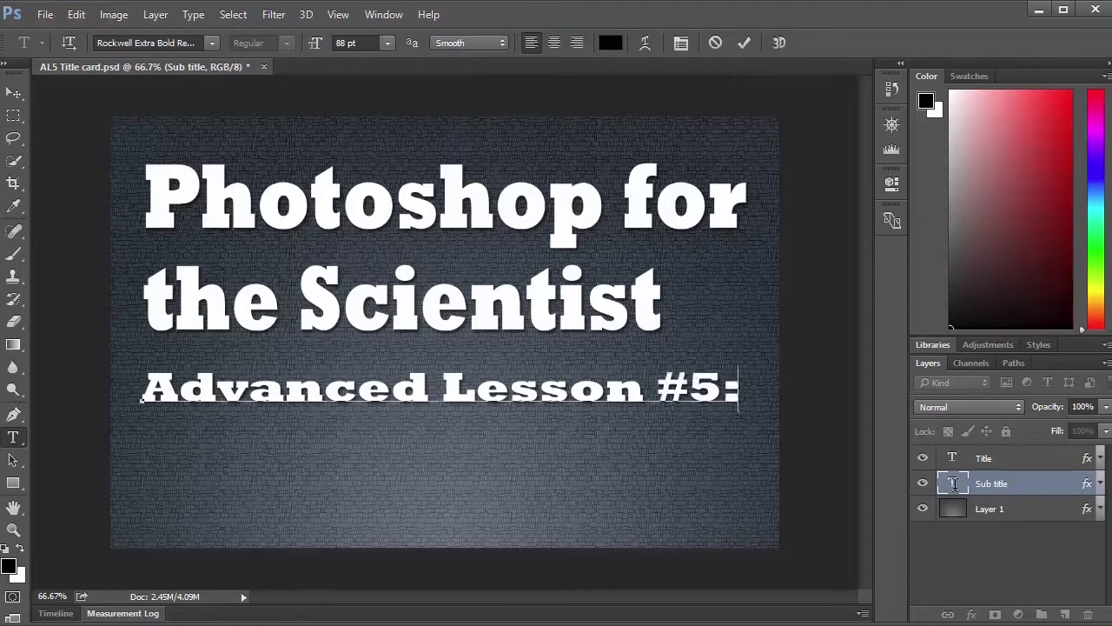
key(Return)
text(Quantifying bands)
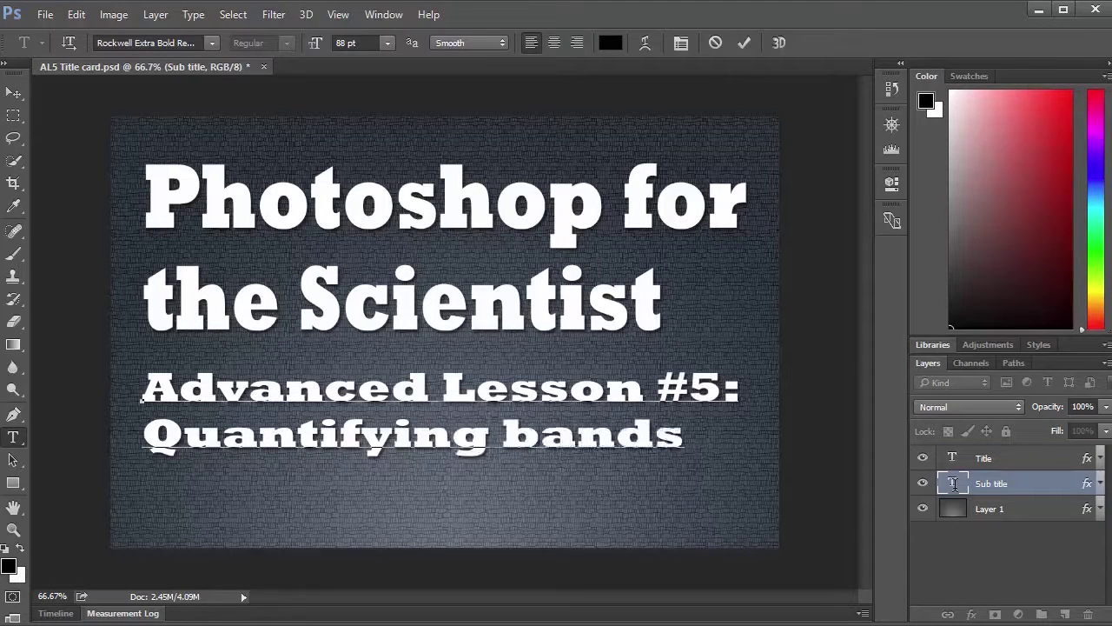
key(Return)
text(in a DNA gel)
key(ctrl+Return)
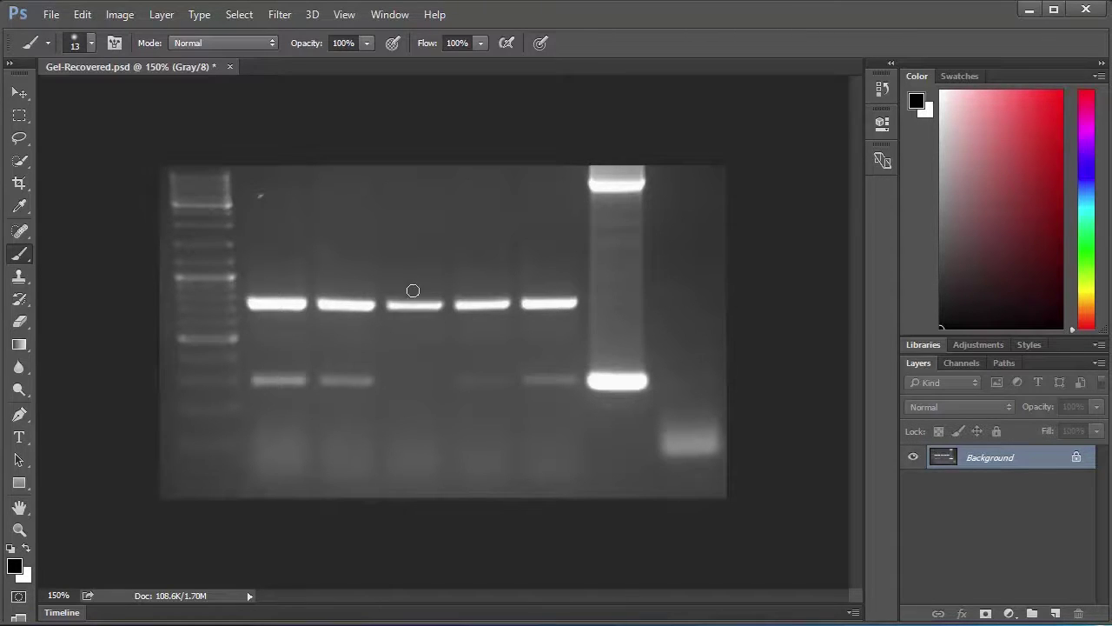
click(125, 19)
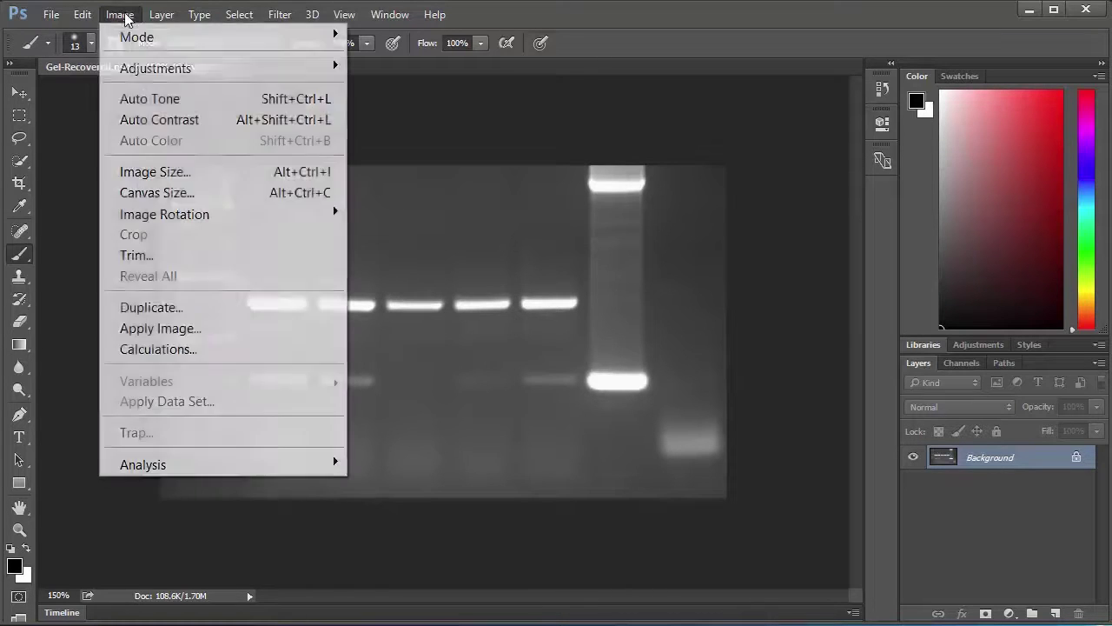
mouse_move(125, 35)
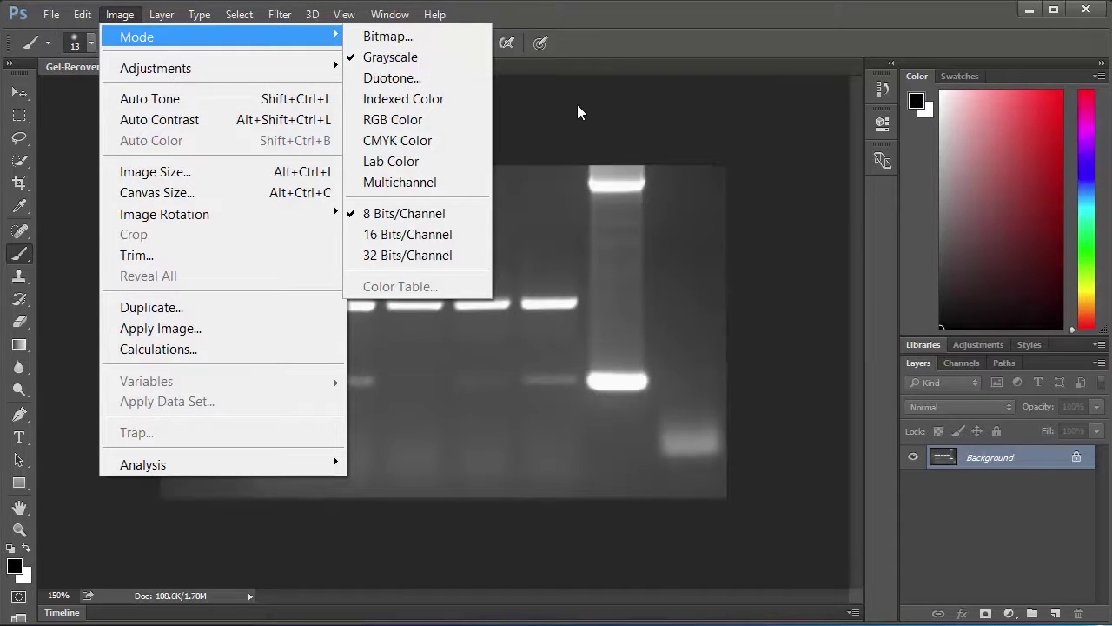
key(Escape)
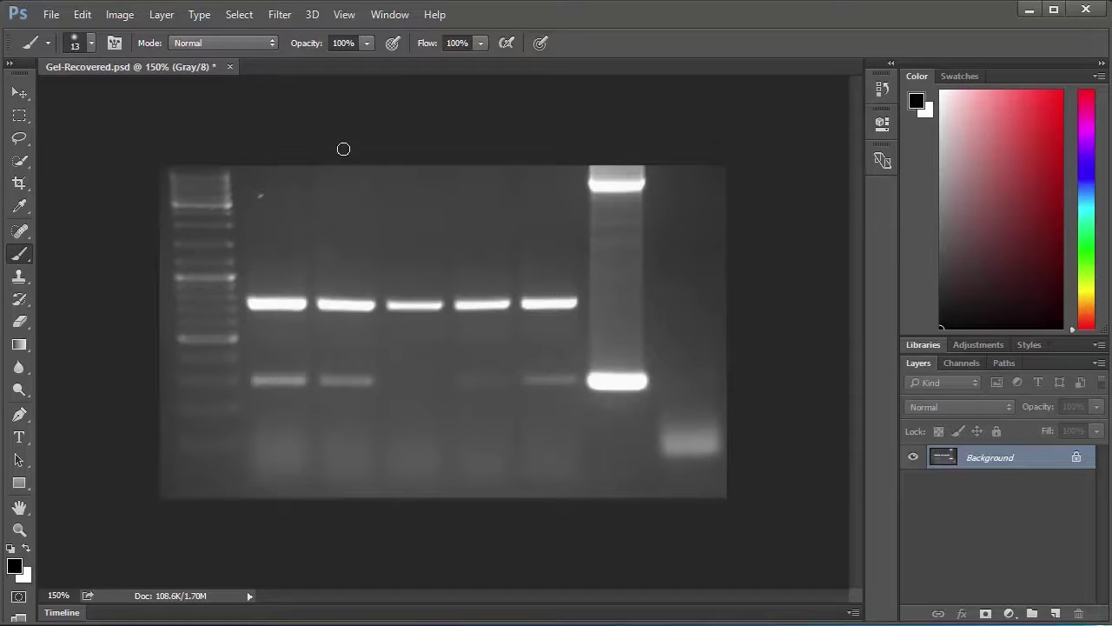
Show the gel's Histogram panel in Expanded View with mean, std dev, median and pixel count
click(384, 15)
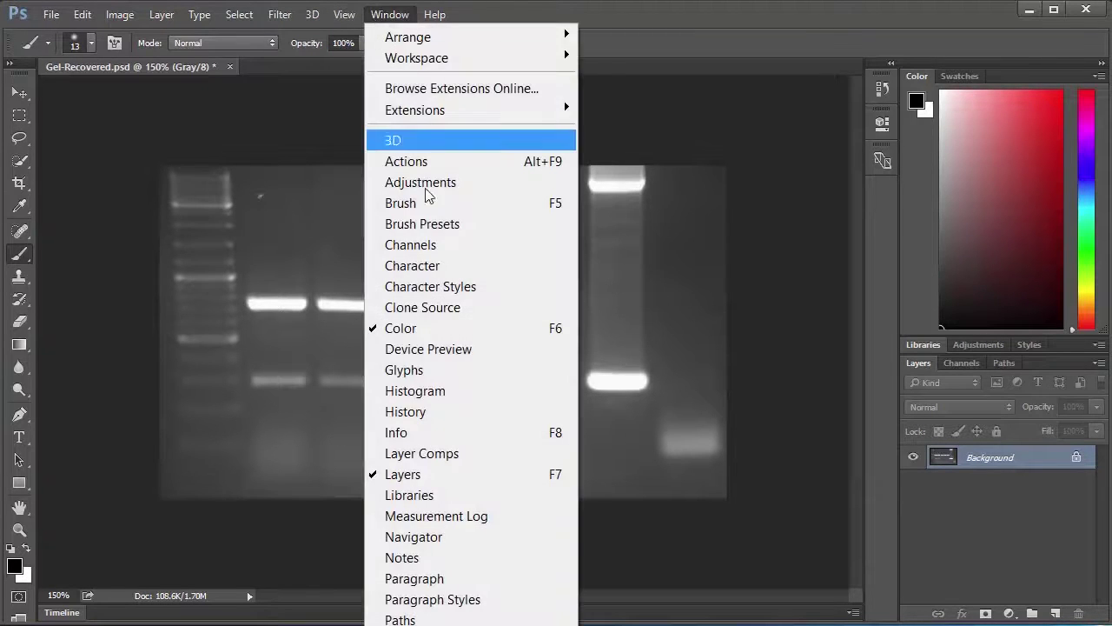
click(439, 391)
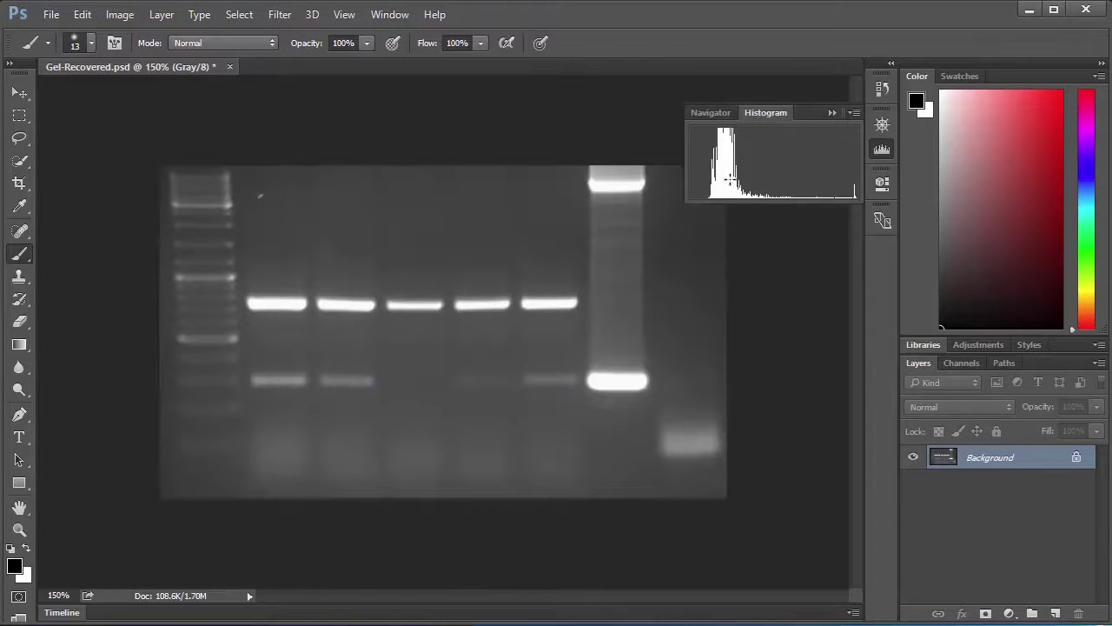
click(855, 113)
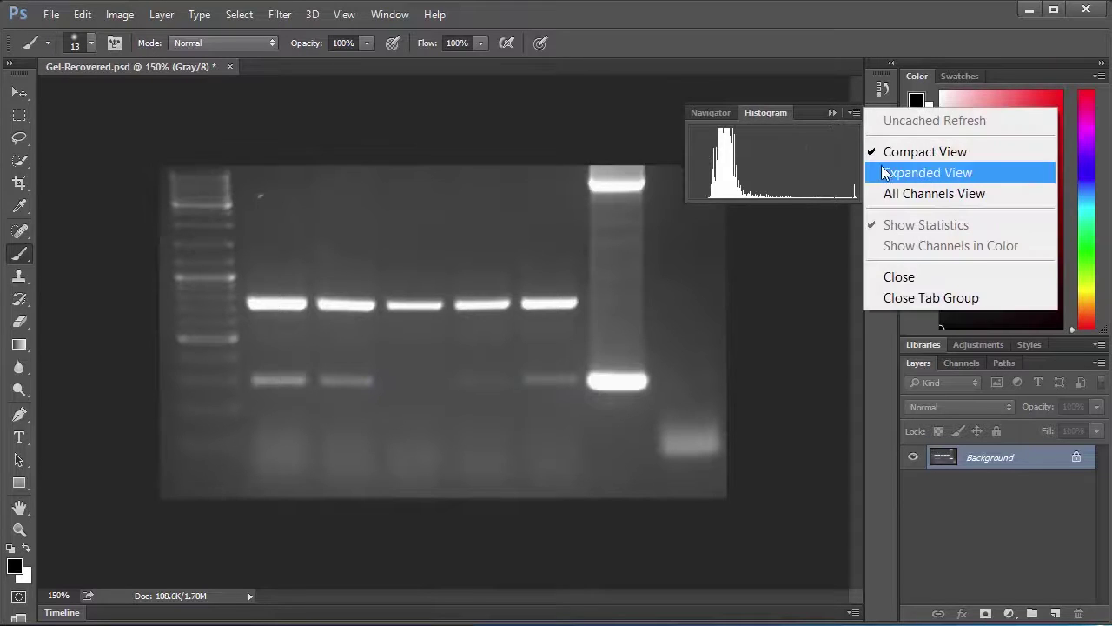
click(928, 172)
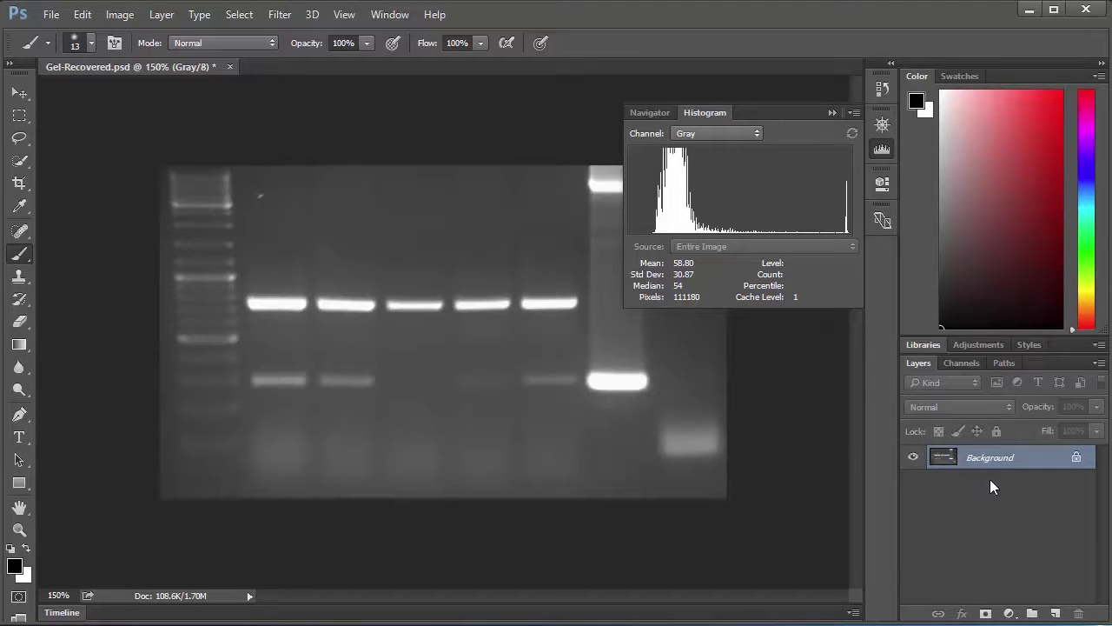
Add a Levels adjustment layer, preview white clipping, and leave inputs at 0, 1.00, 255
click(1009, 613)
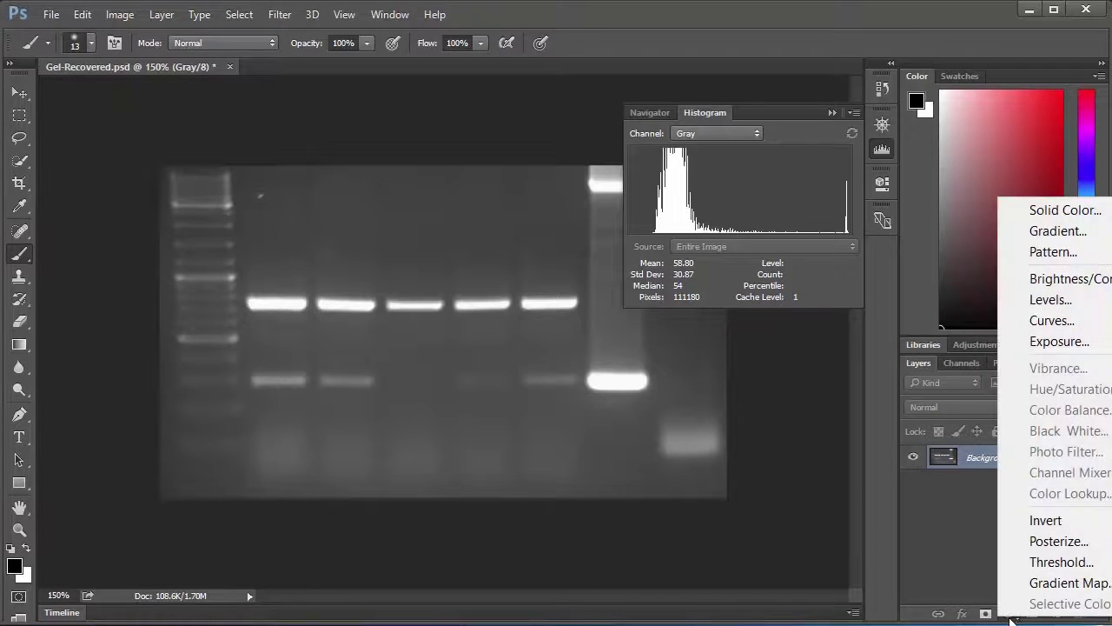
click(1050, 301)
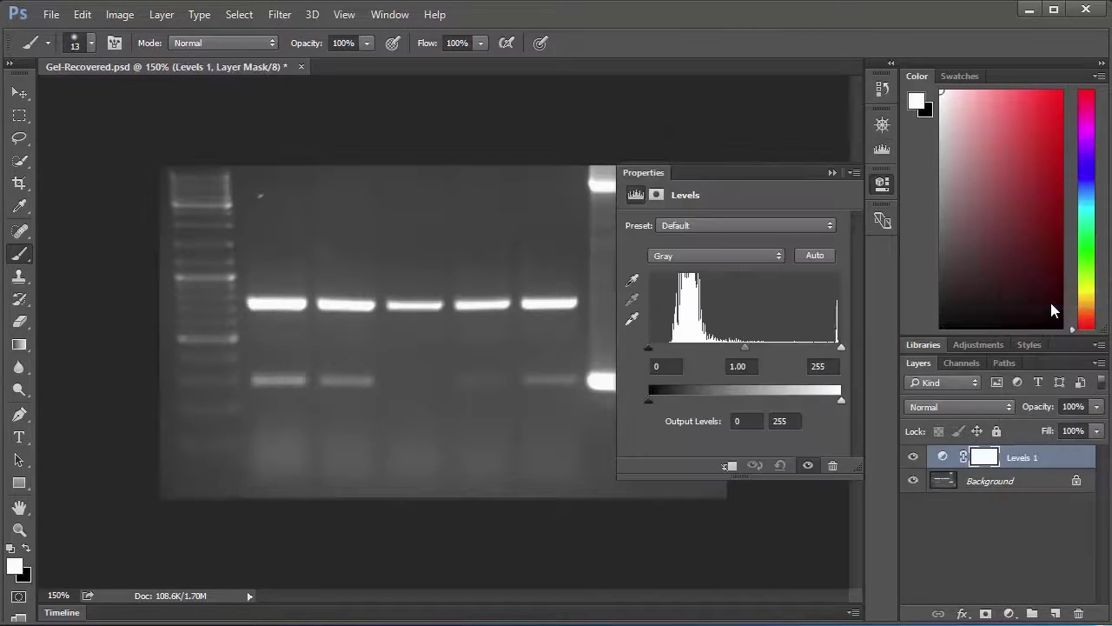
alt+click(842, 347)
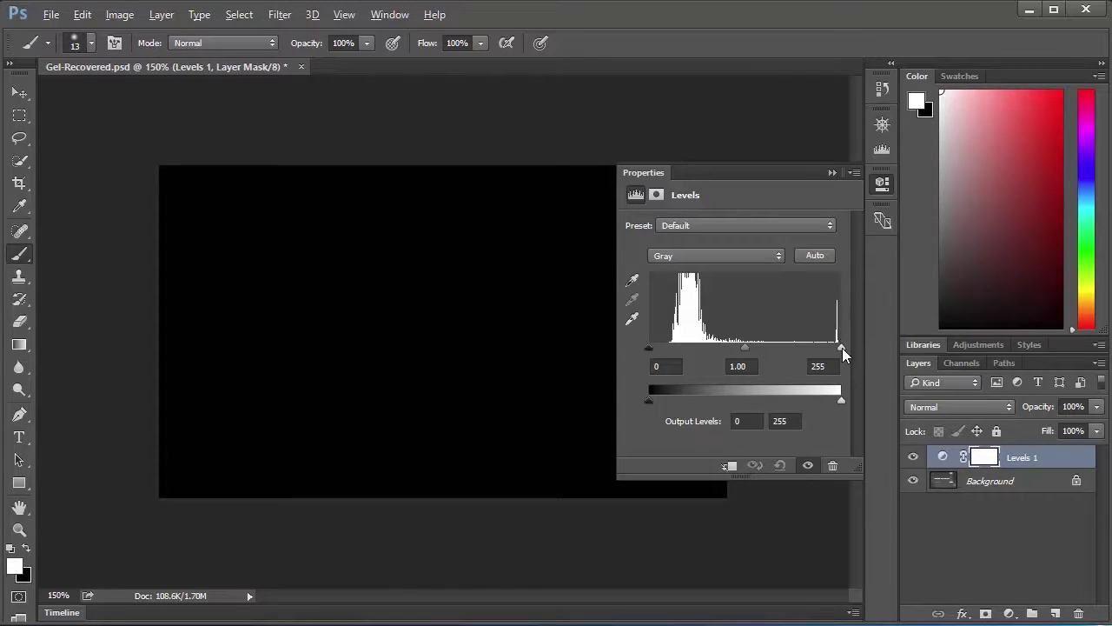
drag(842, 348, 840, 349)
mouse_move(839, 349)
mouse_down()
mouse_move(788, 347)
mouse_move(838, 343)
mouse_up()
drag(842, 343, 844, 348)
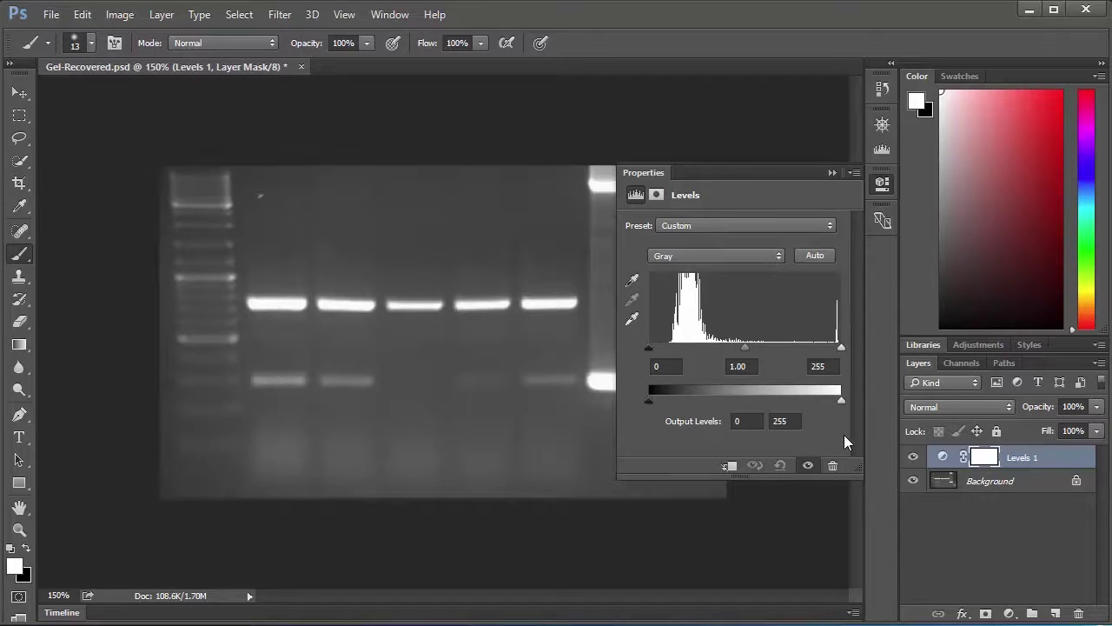
Delete the Levels 1 adjustment layer and close the Properties panel
click(832, 466)
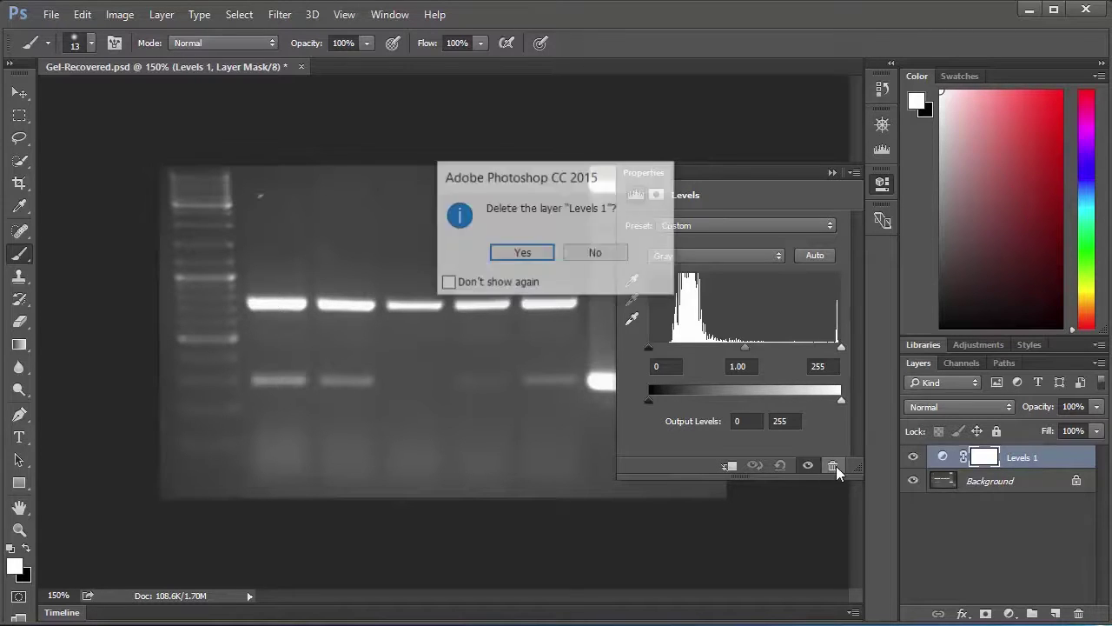
click(536, 252)
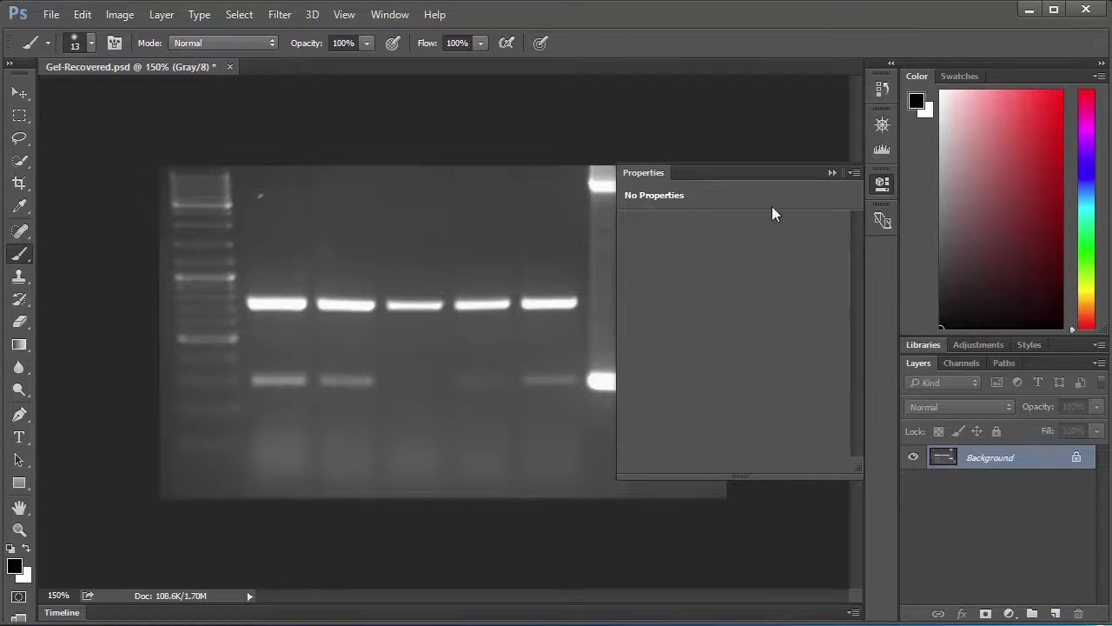
click(890, 186)
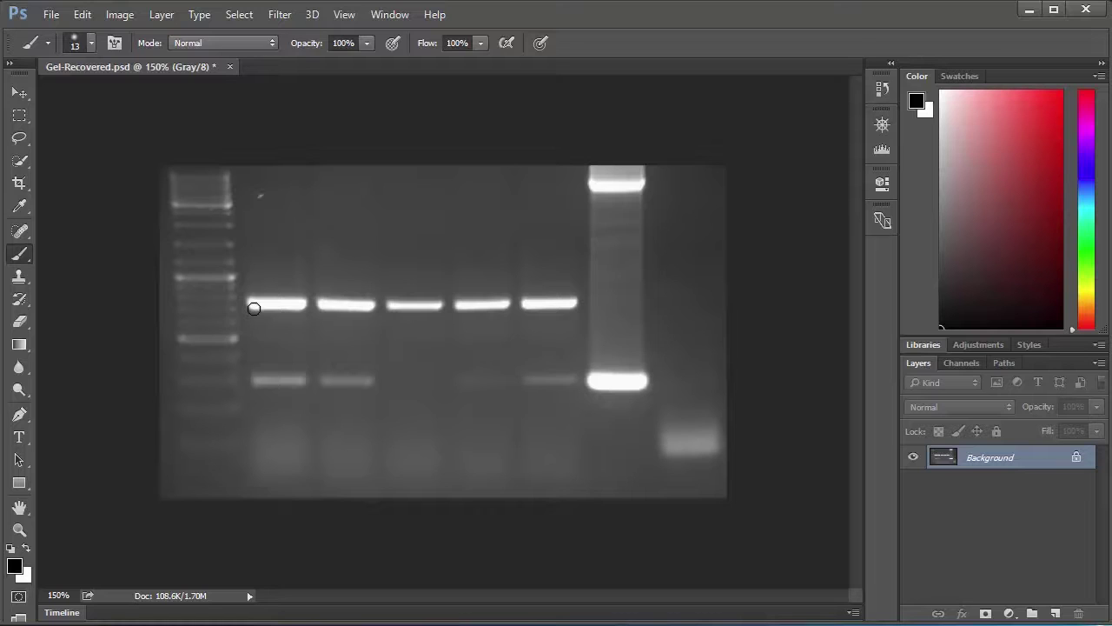
click(961, 363)
Inspect the saved ctrl 1 and ctrl 2 band channels in the Channels list
scroll(1000, 435, down, 5)
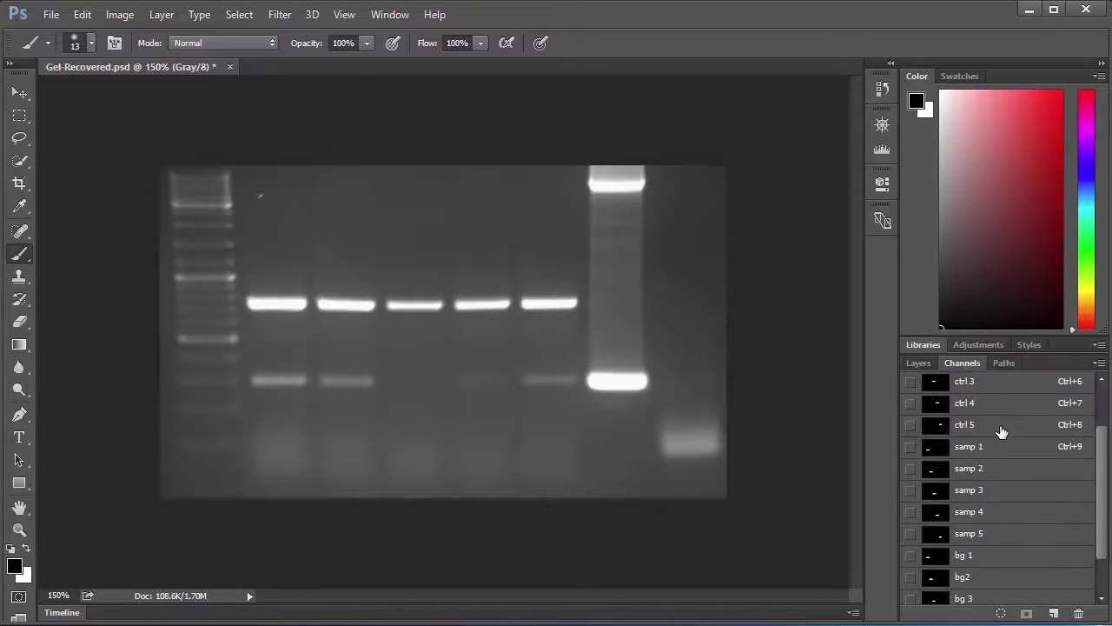
scroll(990, 548, up, 5)
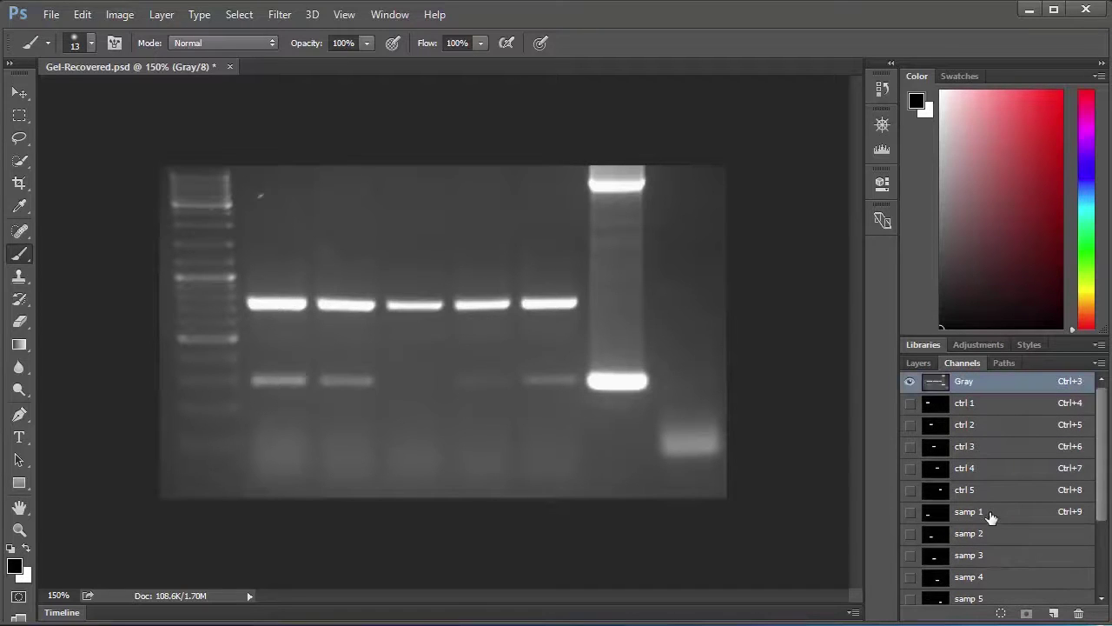
click(975, 404)
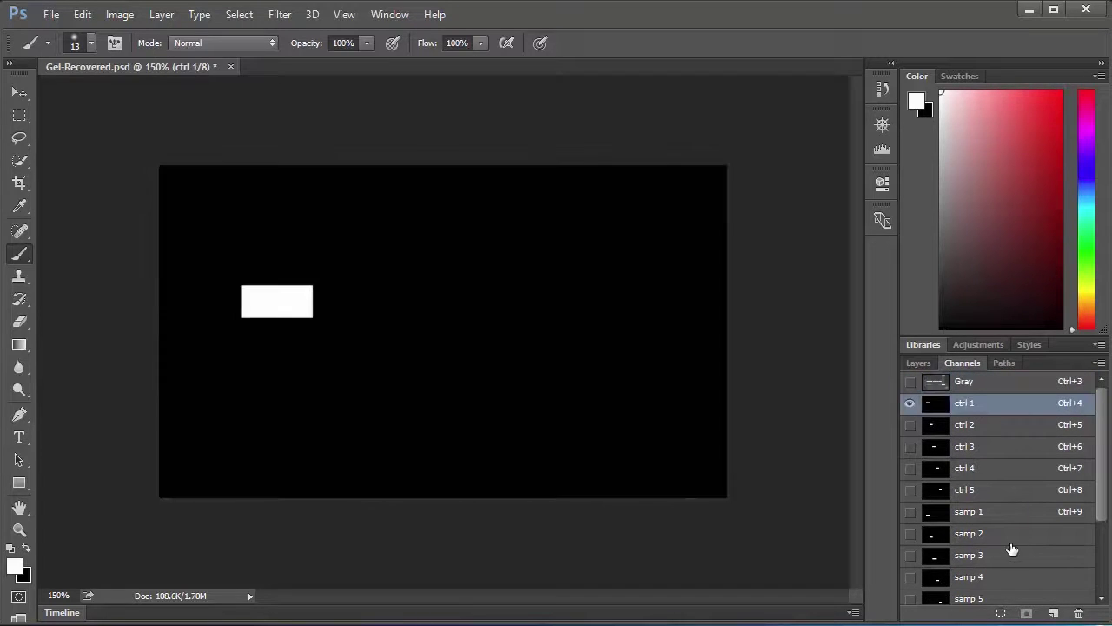
scroll(1005, 550, down, 1)
scroll(1005, 550, down, 4)
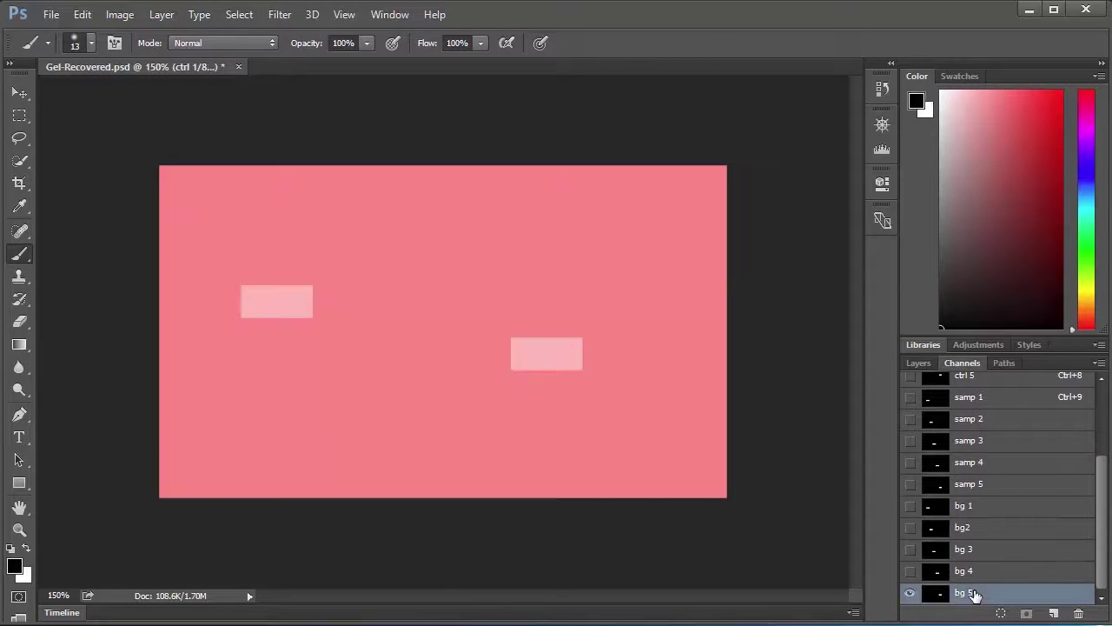
scroll(1011, 548, up, 1)
key(ctrl+4)
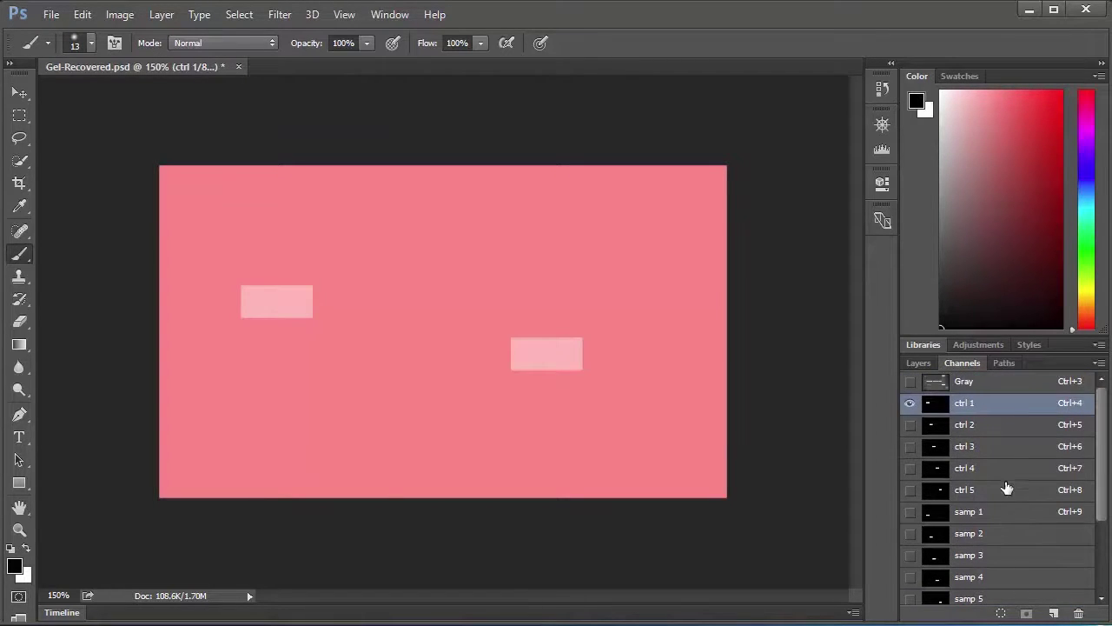
click(1000, 424)
click(1000, 406)
key(x)
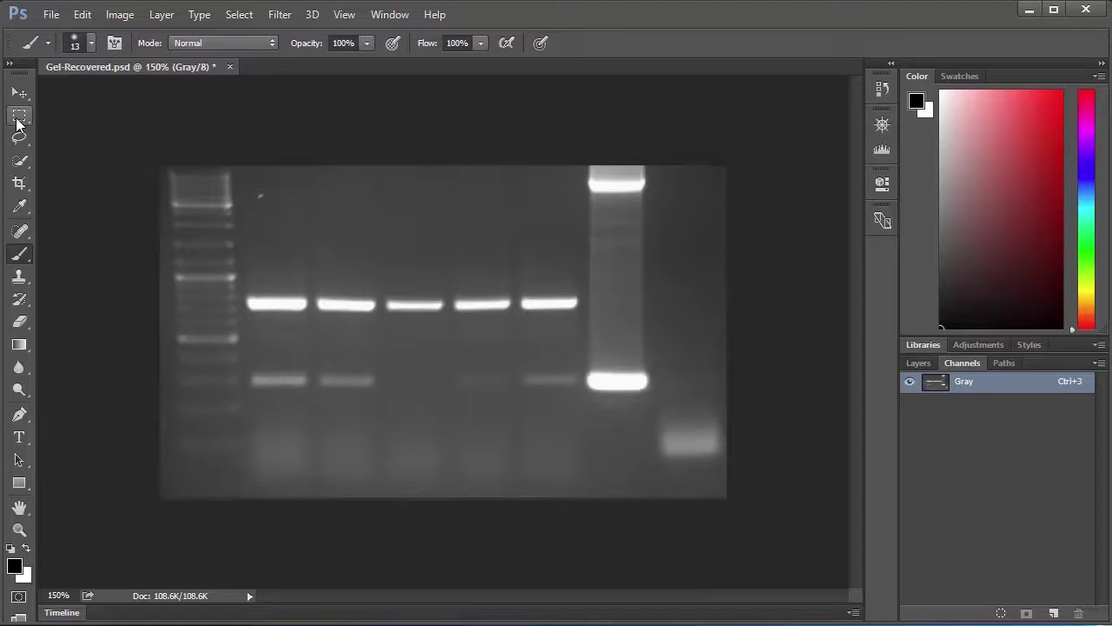
Draw a rectangular marquee around the upper band of the first sample lane
click(18, 120)
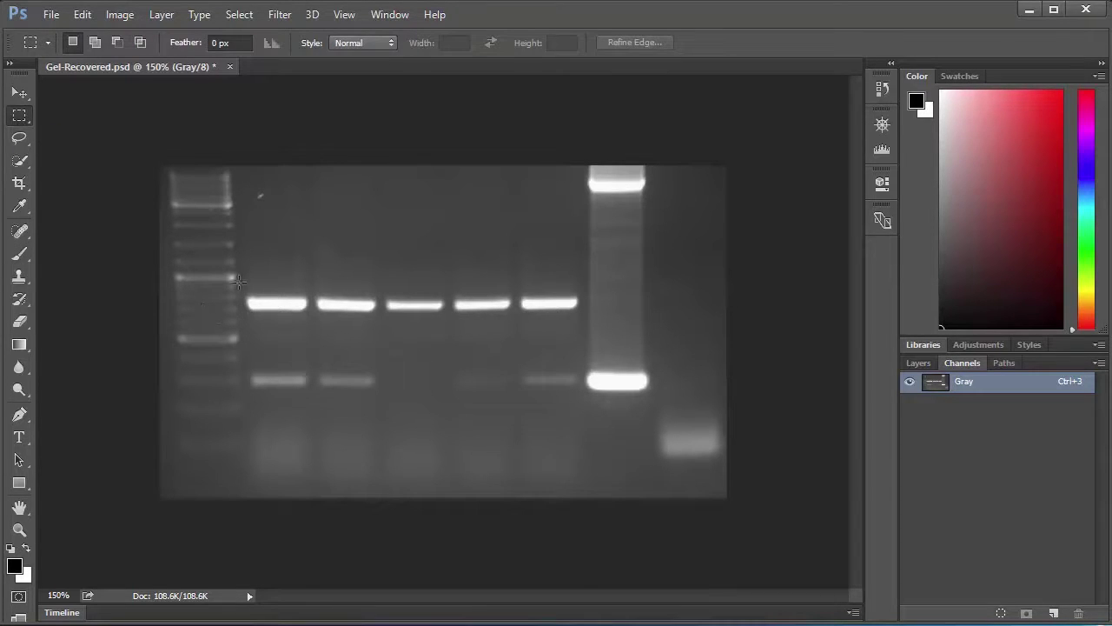
drag(242, 287, 311, 316)
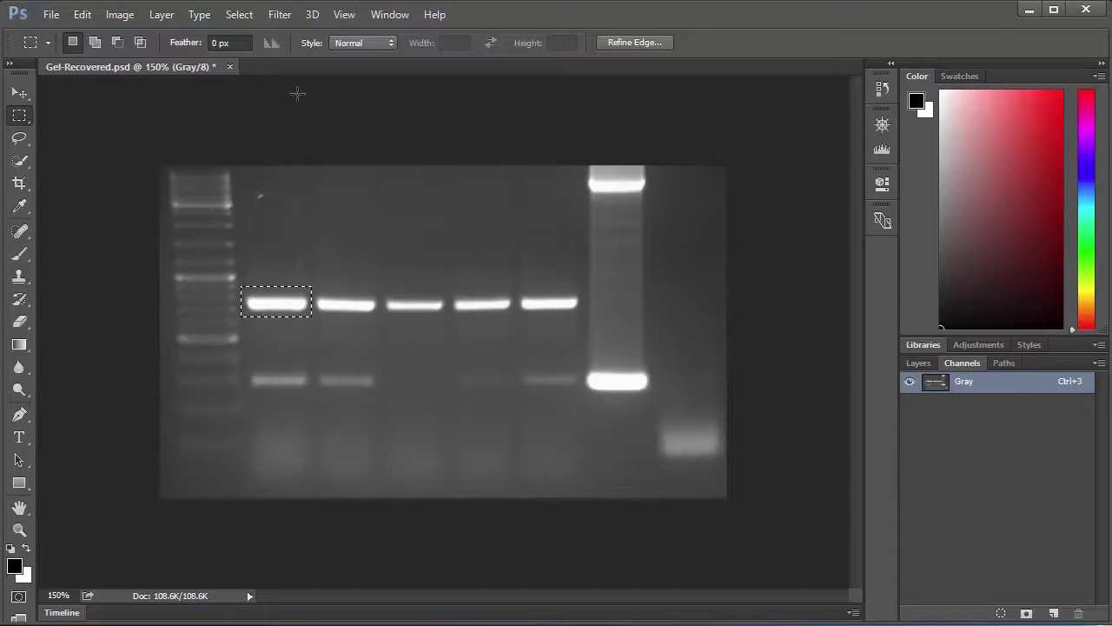
Save the first upper-band selection as a channel named 'ctrl'
click(239, 14)
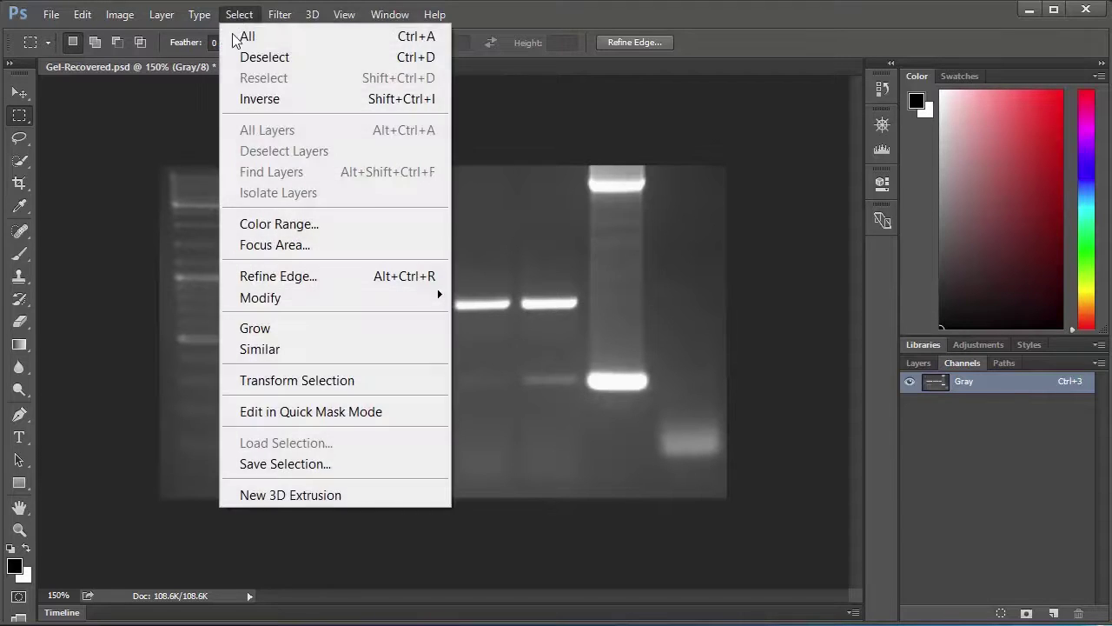
click(283, 463)
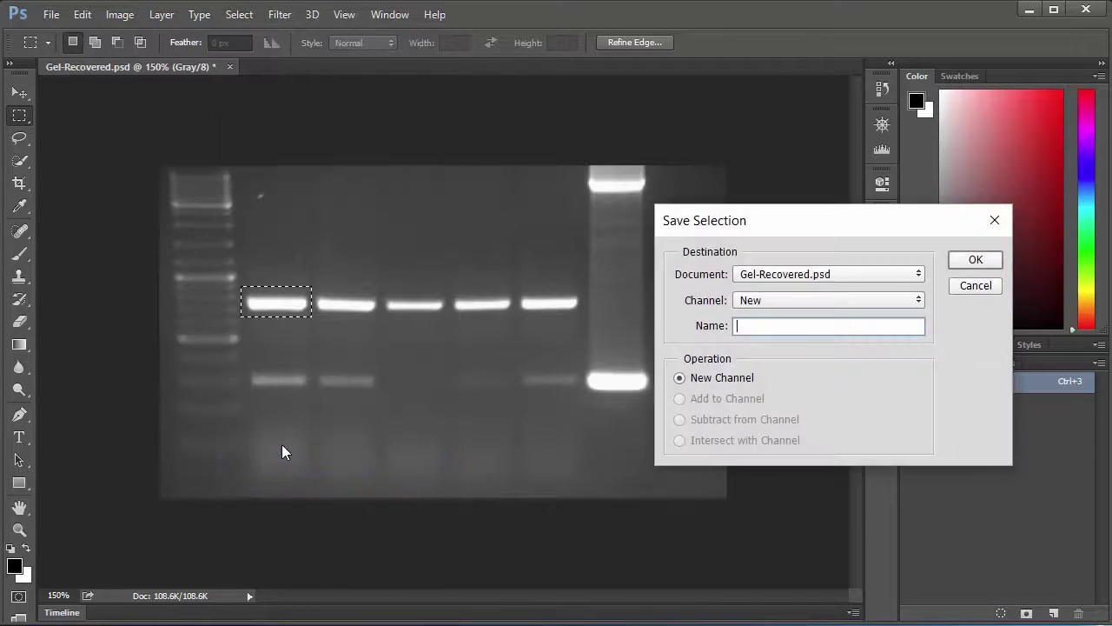
text(ctrl 1)
key(Return)
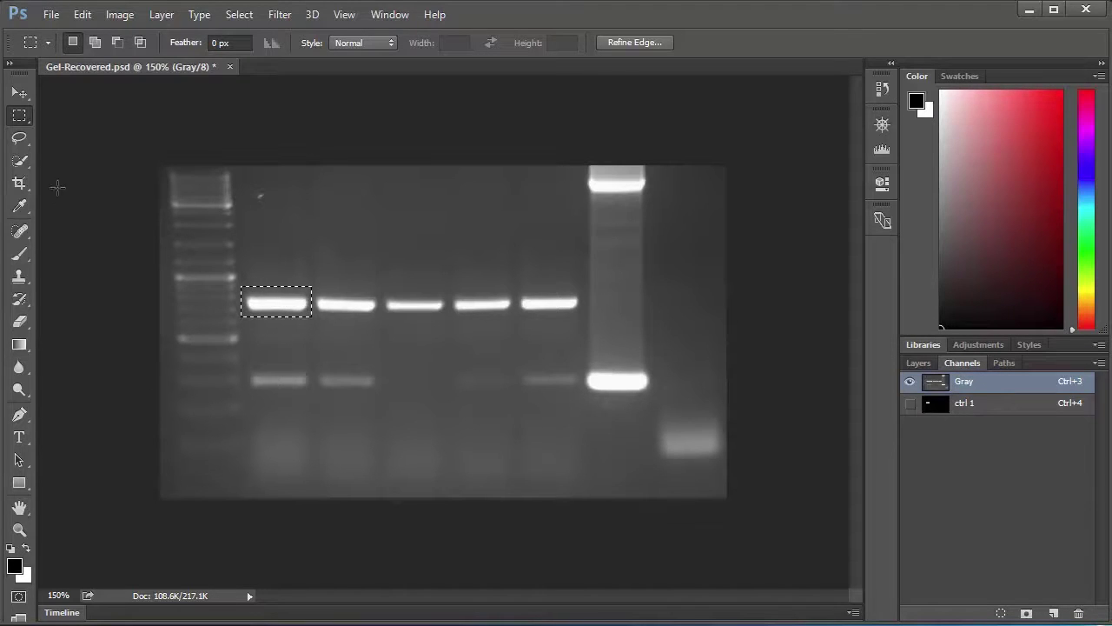
Save the second upper band as channel 'ctrl 2', then move the marquee down to the lower bands
drag(293, 309, 354, 313)
click(232, 19)
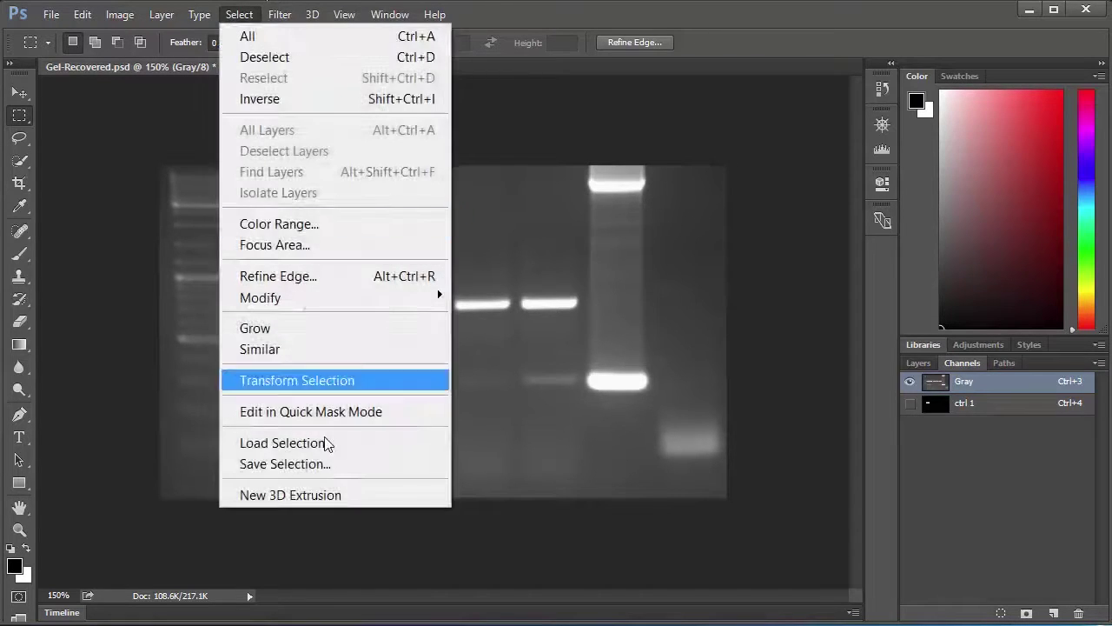
click(360, 475)
text(ctrl 2)
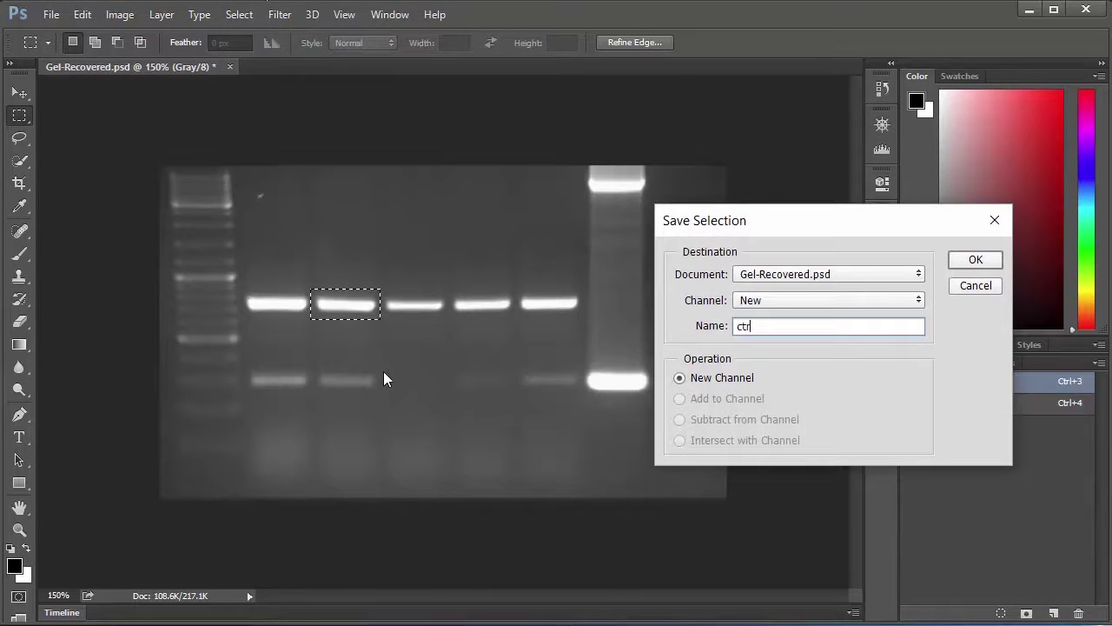
key(Return)
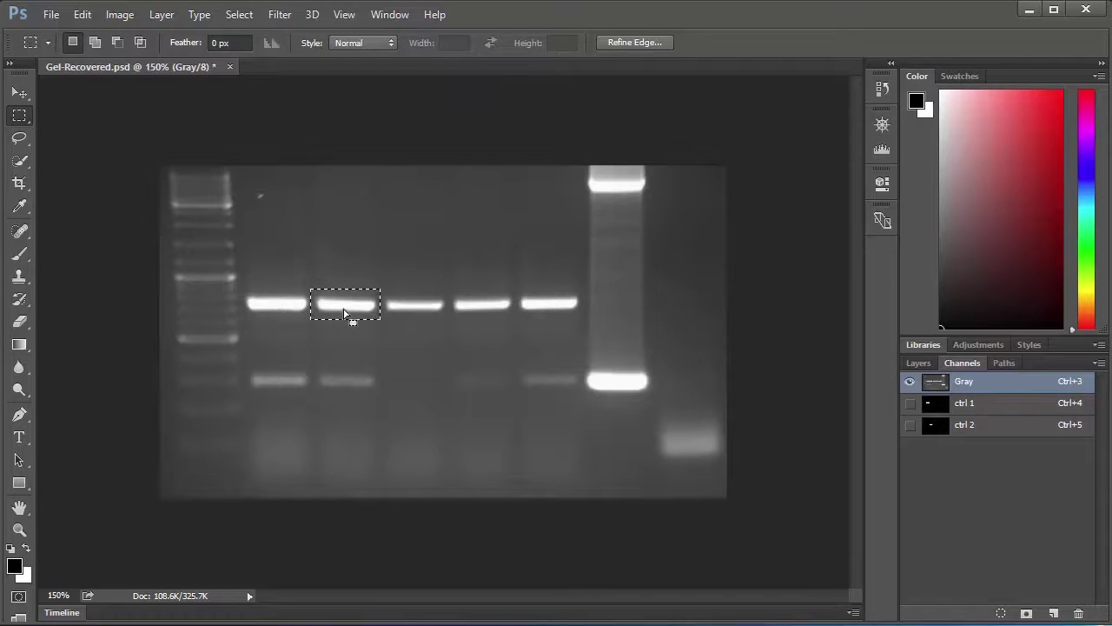
drag(344, 314, 407, 317)
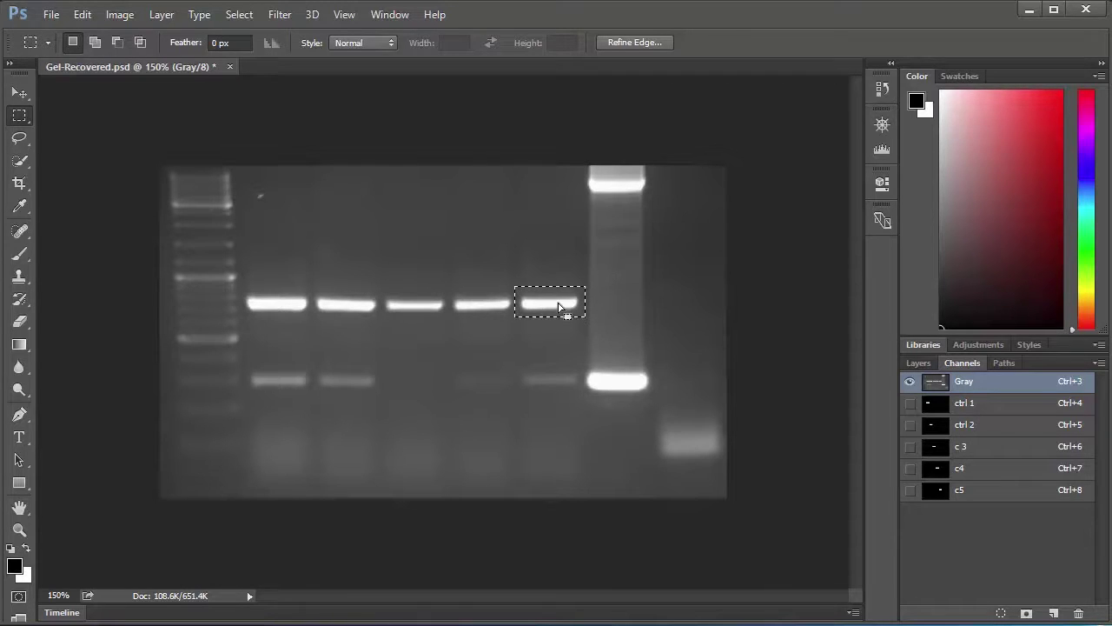
drag(559, 317, 290, 383)
Save lane 1's lower-band selection as channel 's1' and reposition the marquee along the lower bands
click(240, 14)
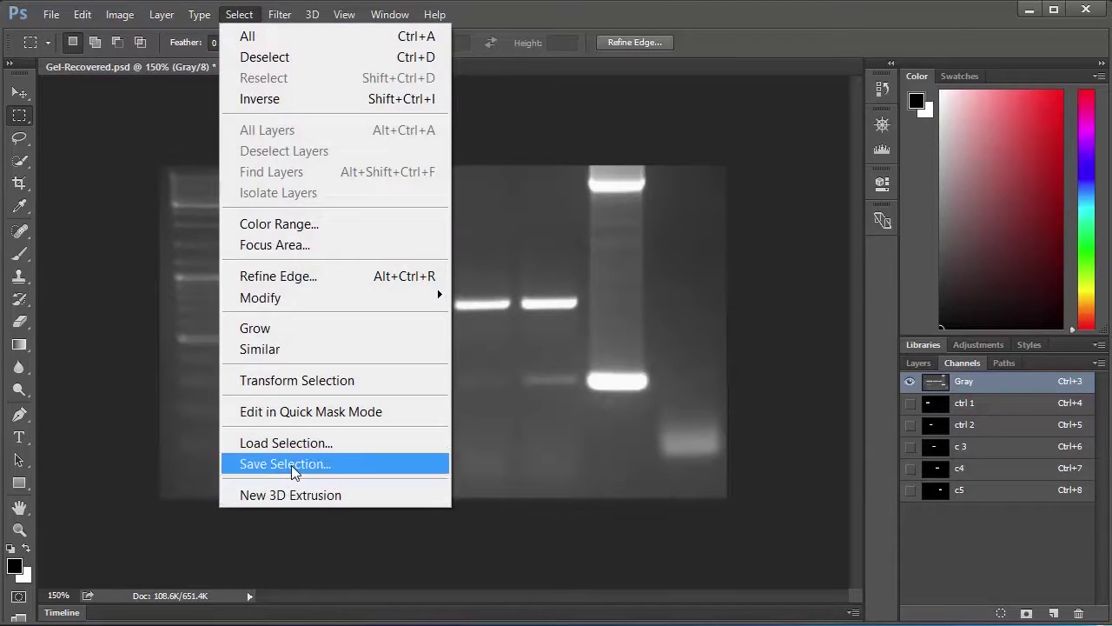
click(291, 465)
text(s1)
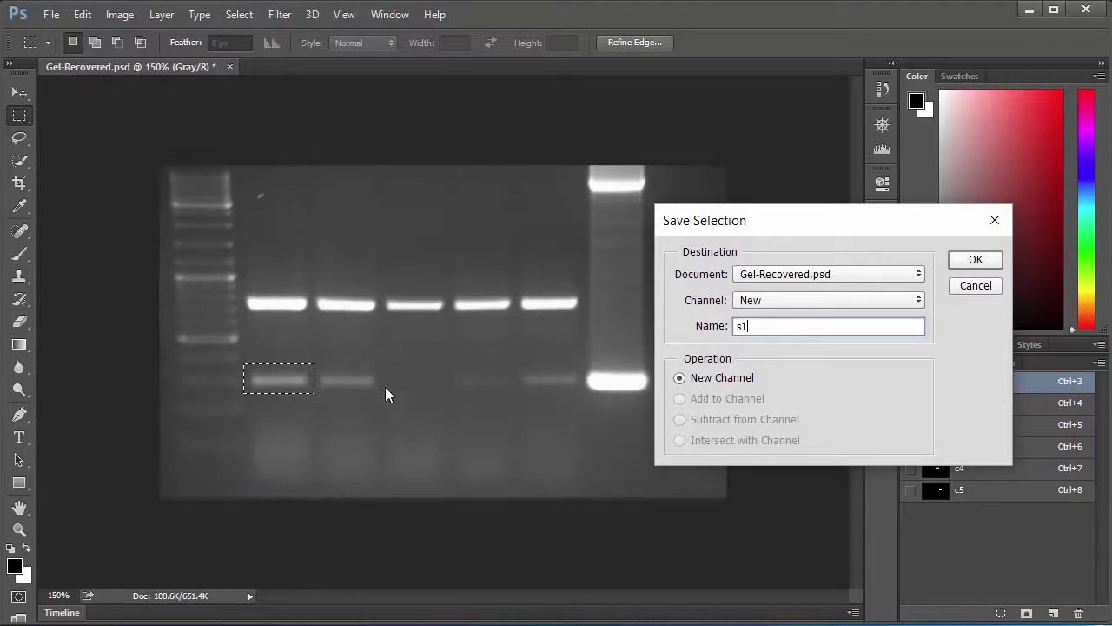
click(975, 260)
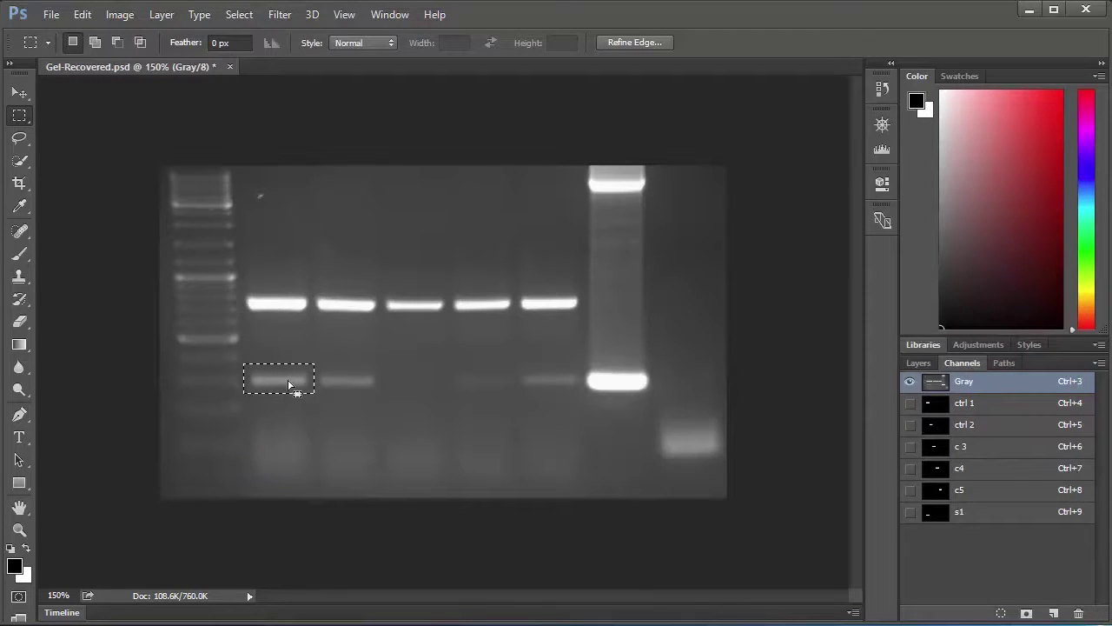
drag(289, 385, 350, 377)
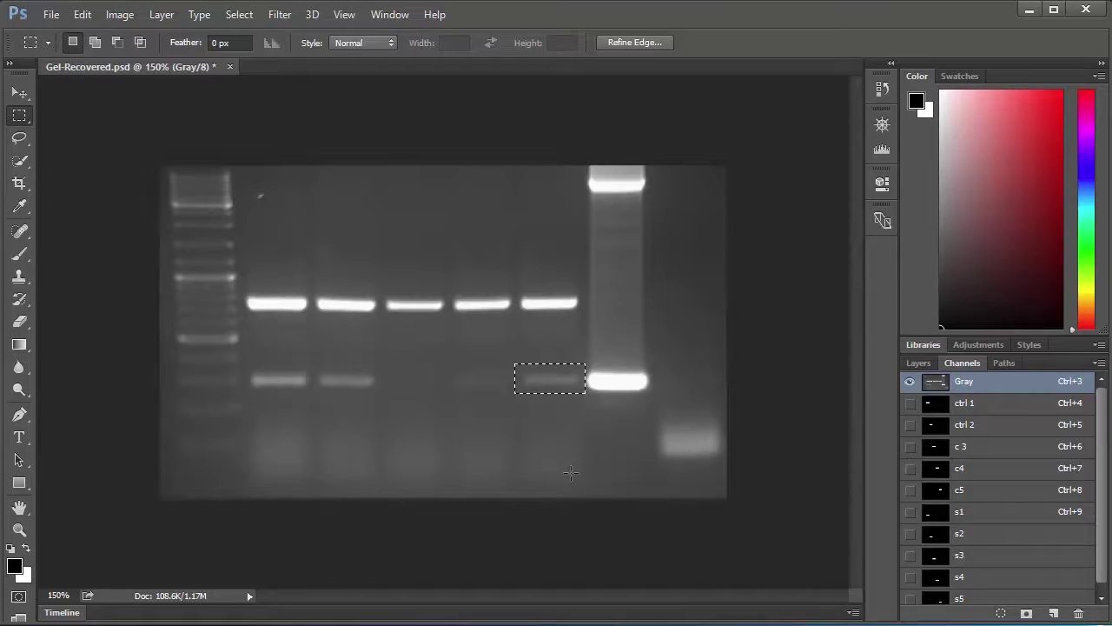
drag(553, 385, 287, 363)
click(236, 16)
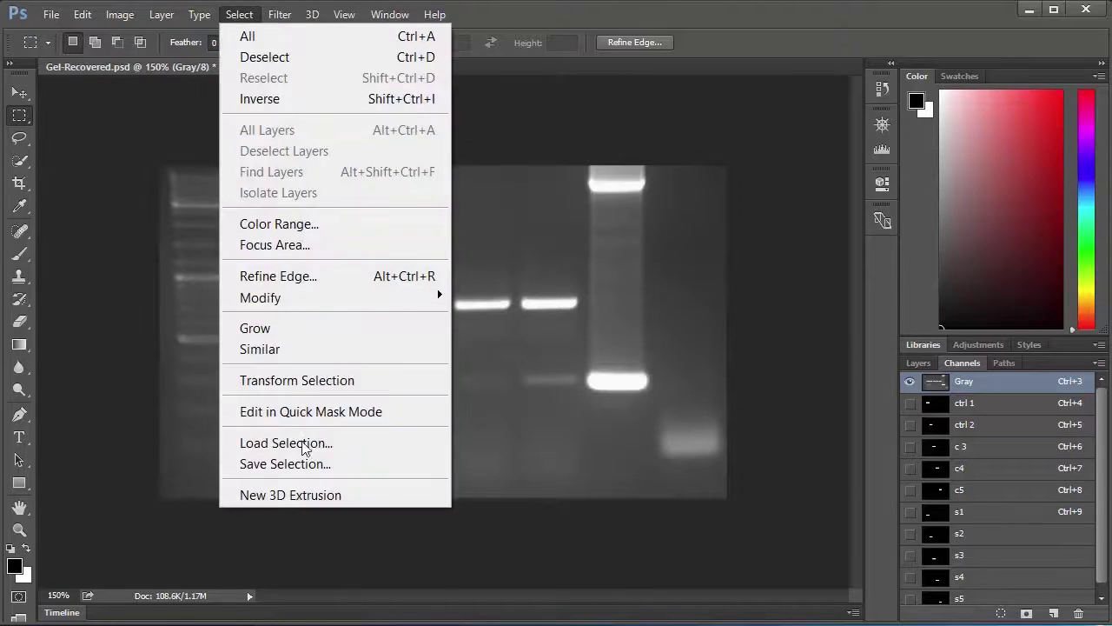
Save the background patch above the lower band as channel 'bg1' and shift the marquee across lane 2
click(300, 464)
text(bg1)
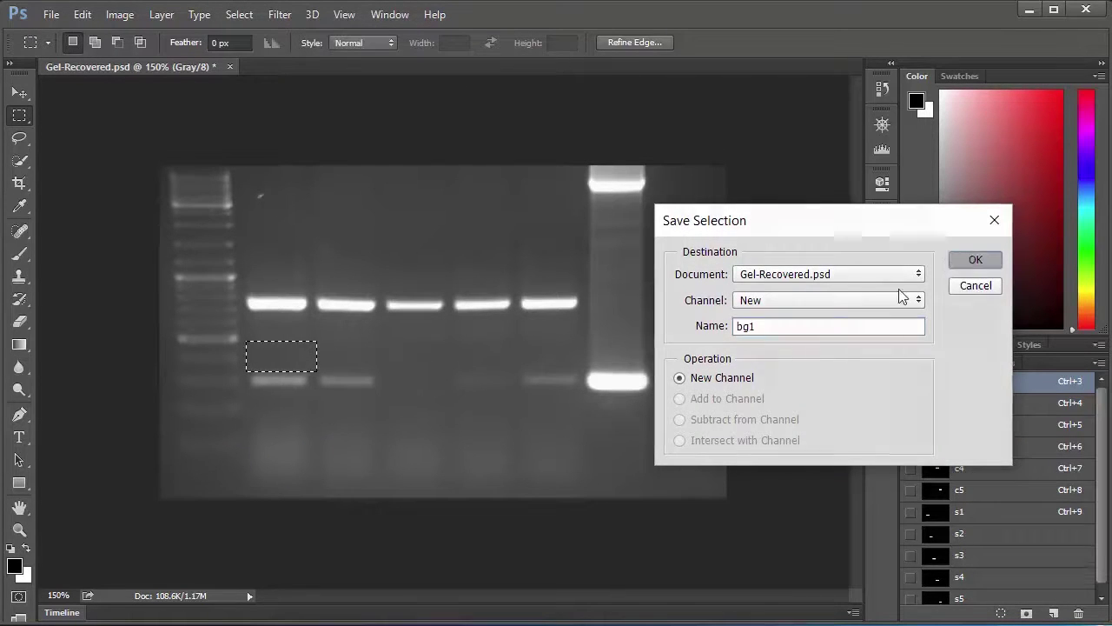
key(Return)
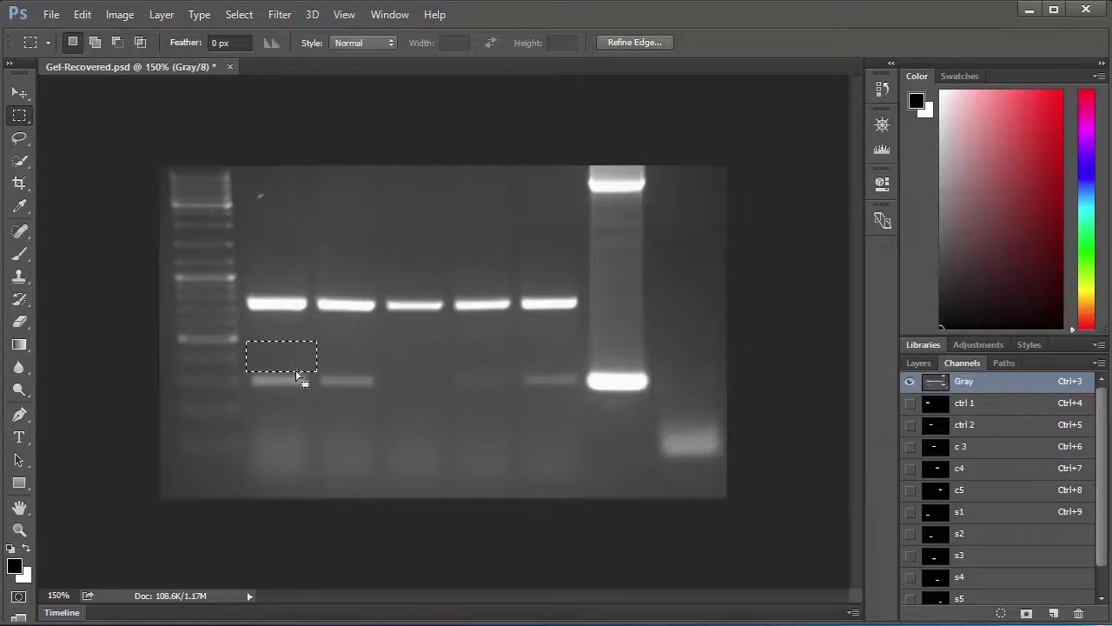
drag(289, 363, 354, 365)
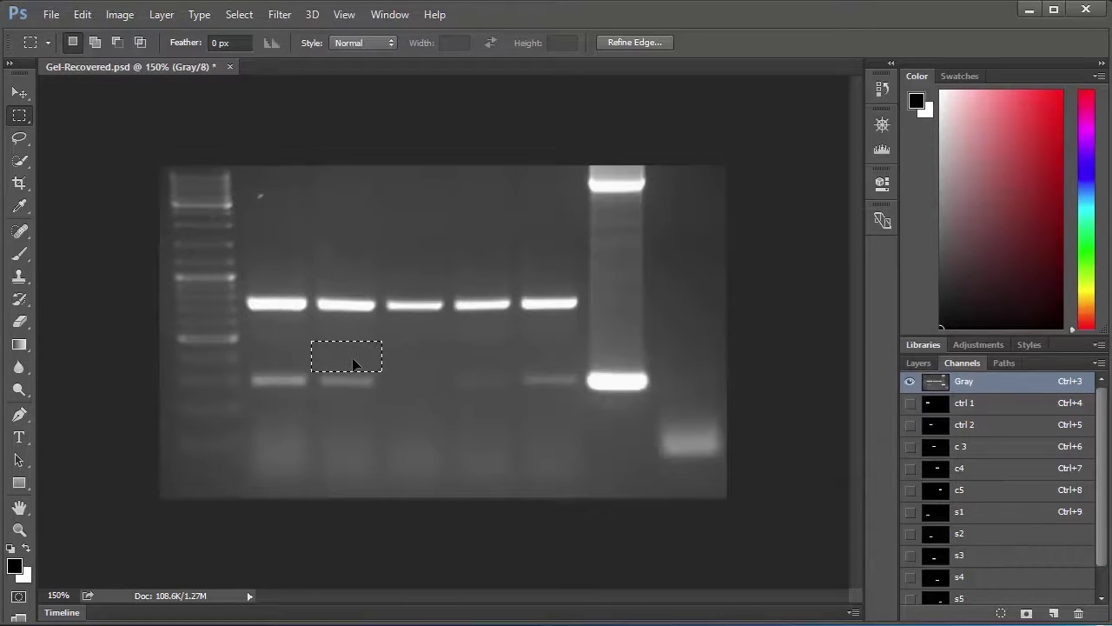
click(239, 14)
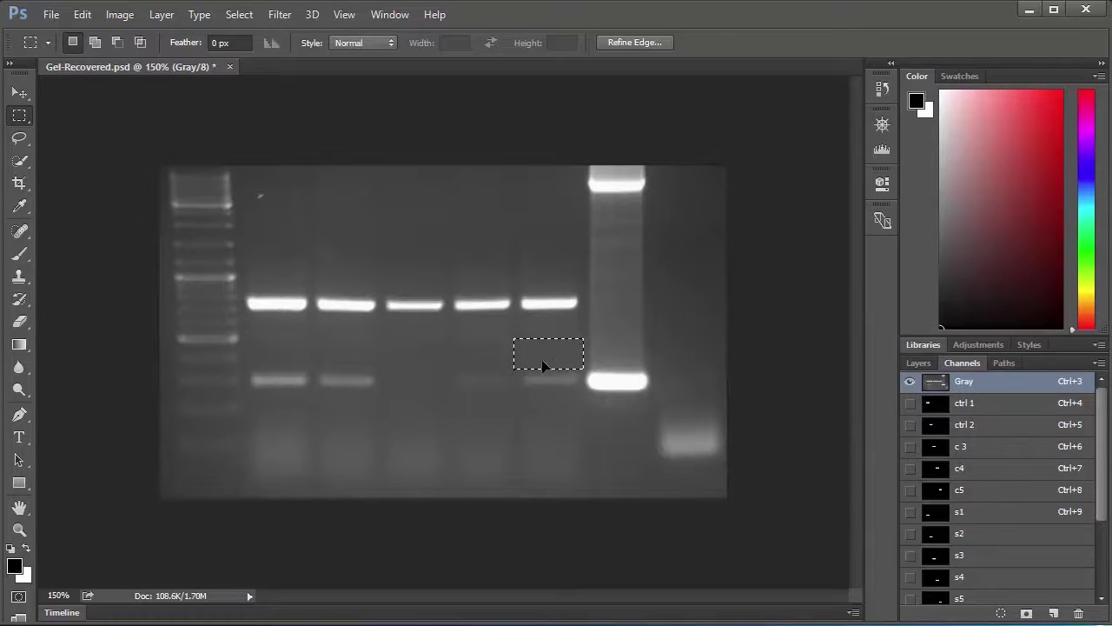
drag(541, 365, 276, 363)
Deselect the marquee on the gel image with Ctrl+D
key(ctrl+d)
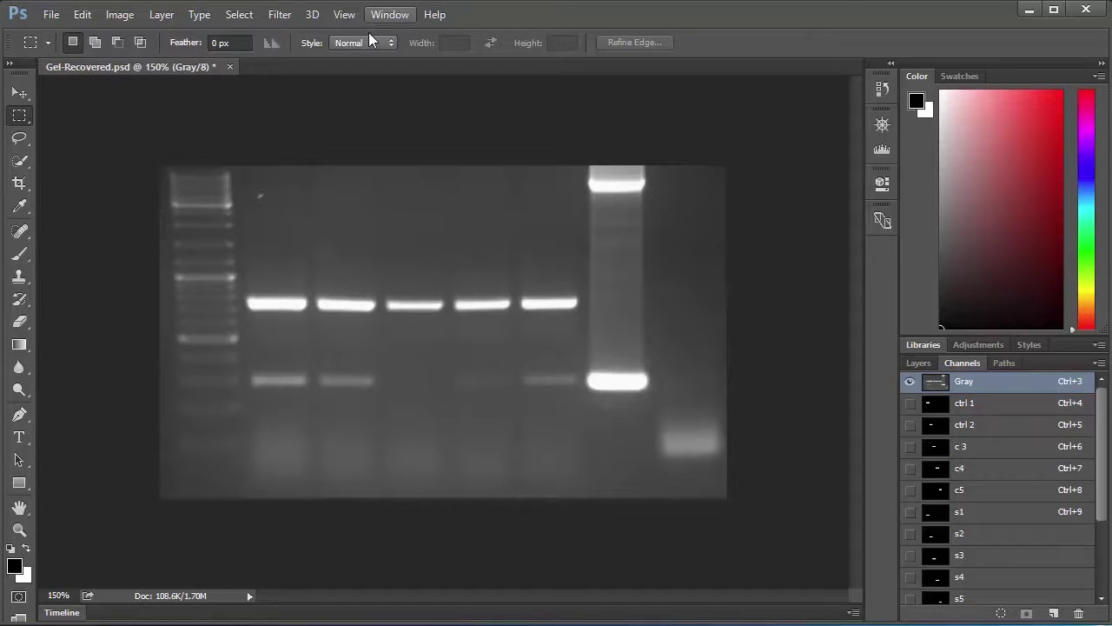
Show the Measurement Log panel from the Window menu and open its options menu
click(383, 16)
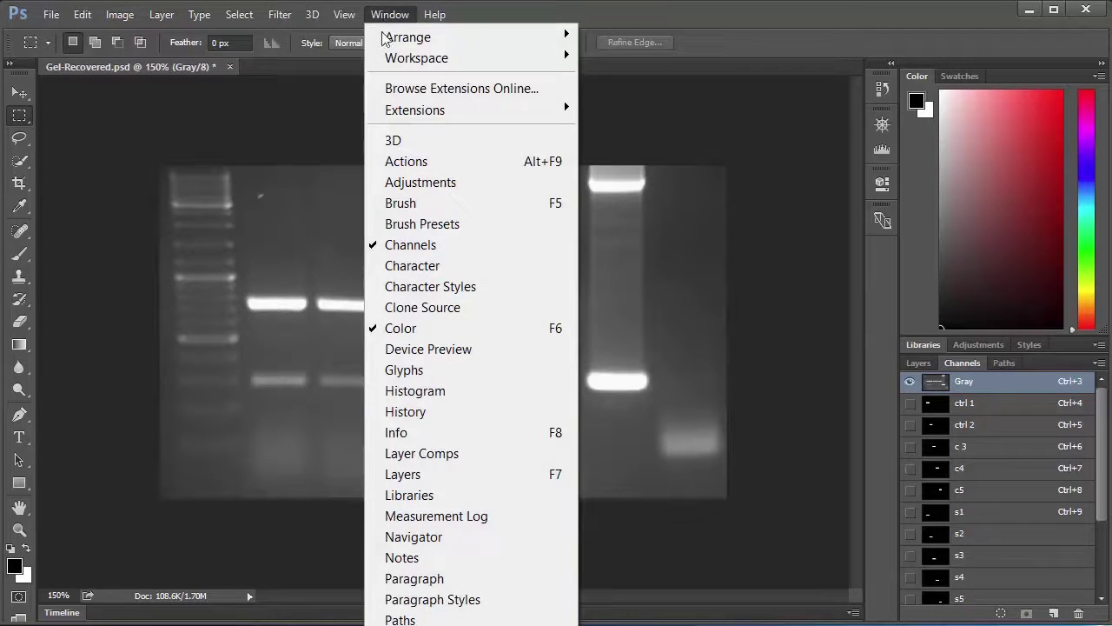
click(473, 516)
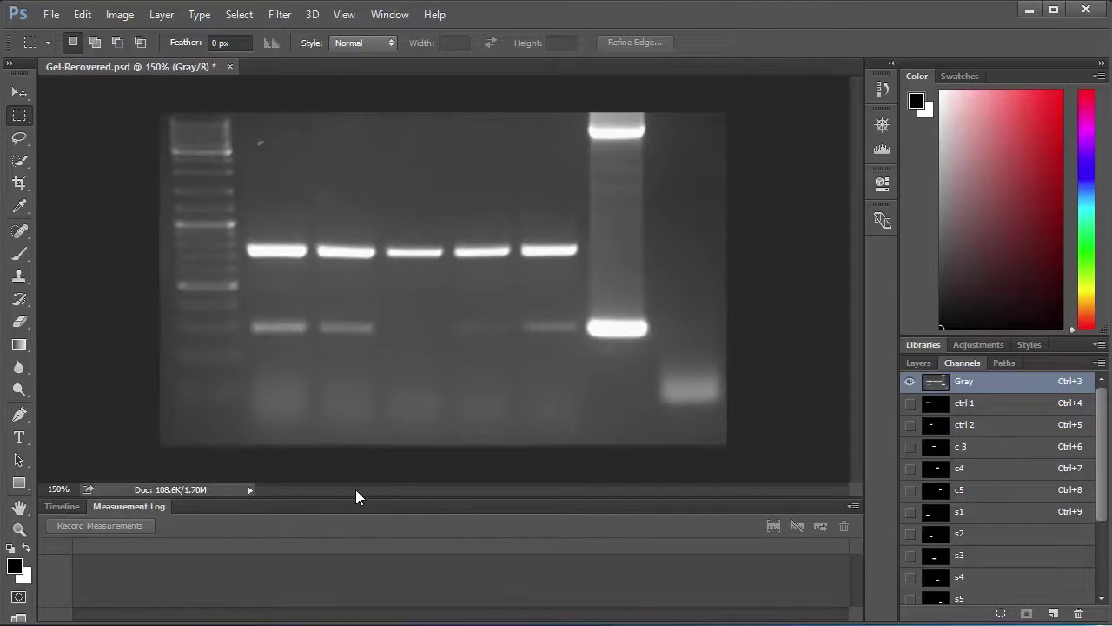
click(853, 507)
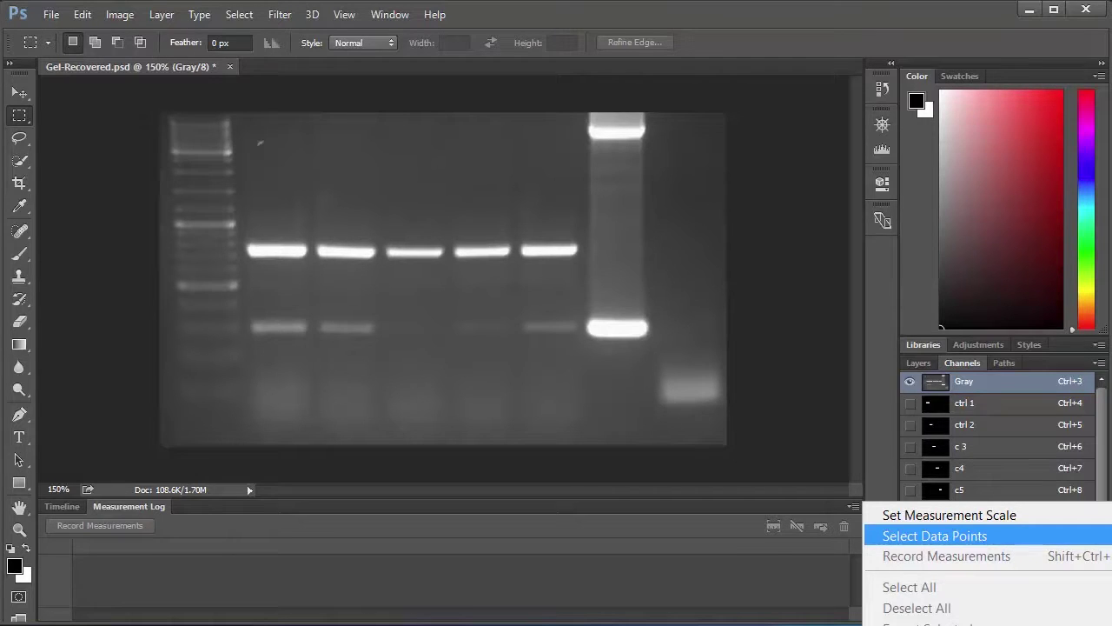
In Select Data Points, uncheck Date and Time, Document Name, Source, Scale and Scale Factor
click(1077, 536)
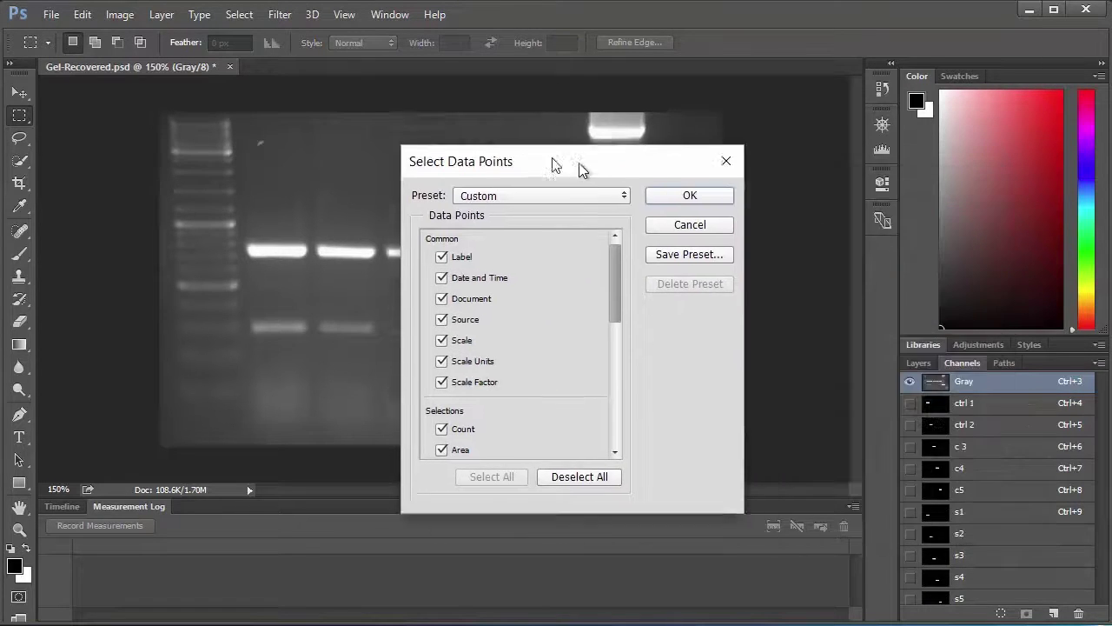
drag(580, 167, 511, 151)
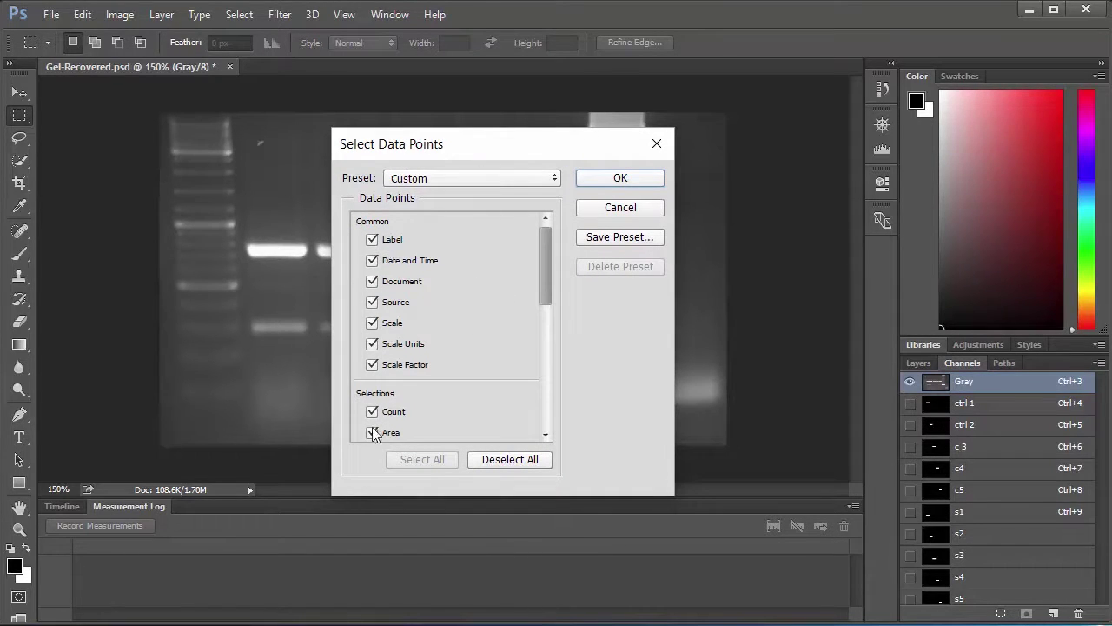
click(392, 262)
click(404, 282)
click(403, 302)
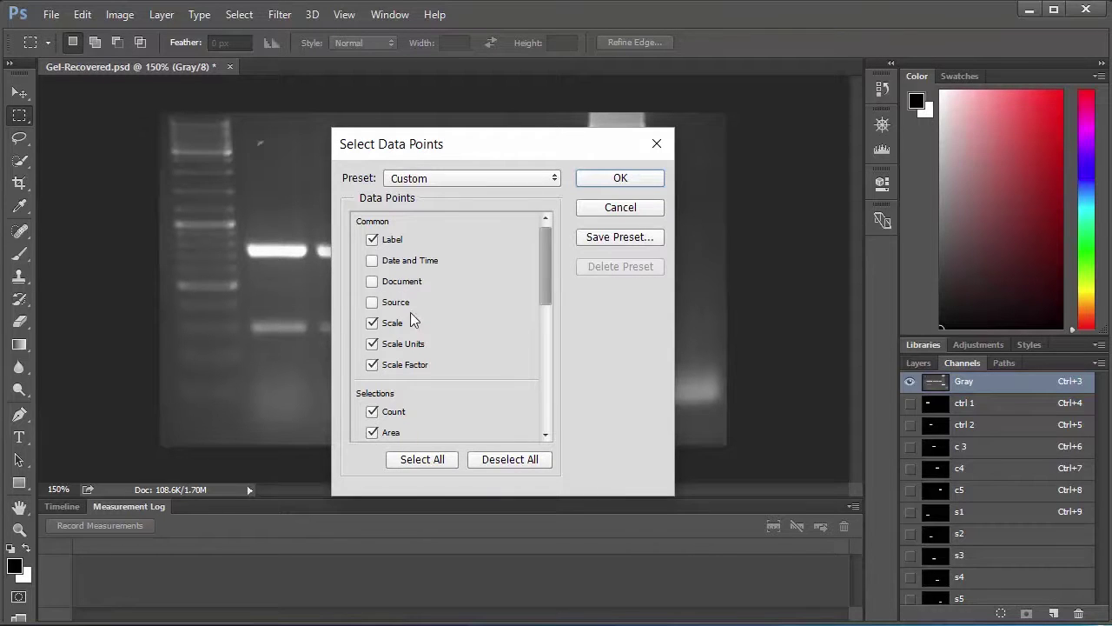
click(393, 323)
click(409, 370)
Uncheck Count, Area, Perimeter, Circularity, Height and Width
scroll(458, 358, down, 1)
scroll(458, 359, down, 7)
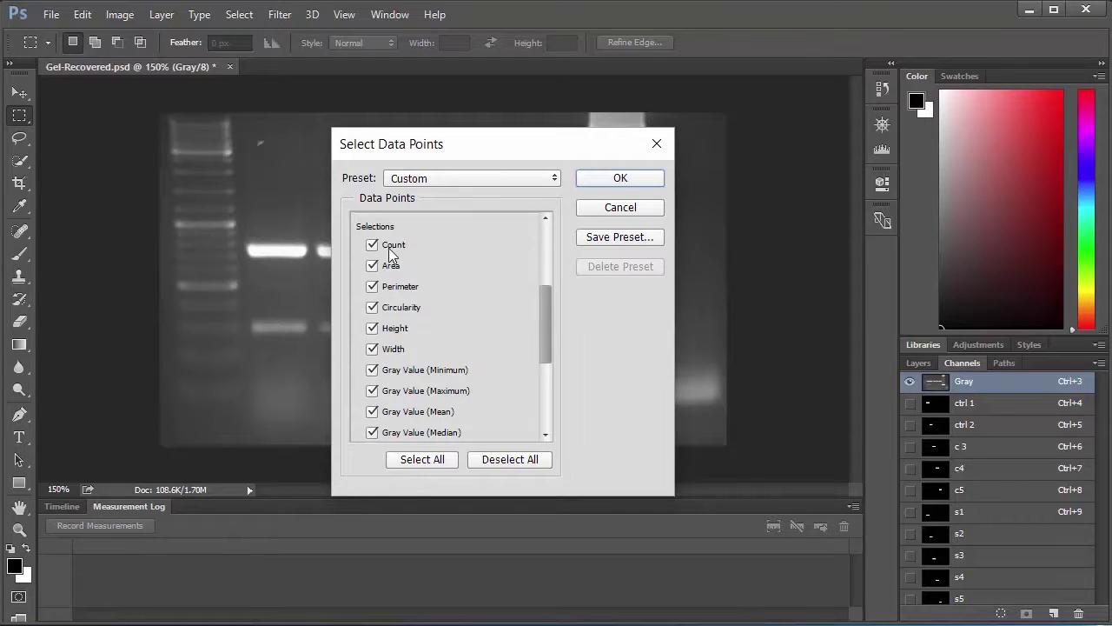
click(393, 248)
click(391, 266)
click(400, 289)
click(402, 309)
click(402, 330)
click(401, 350)
Uncheck Histogram, Ruler Length and Ruler Angle, then apply the custom data points
scroll(428, 356, down, 1)
scroll(435, 352, down, 1)
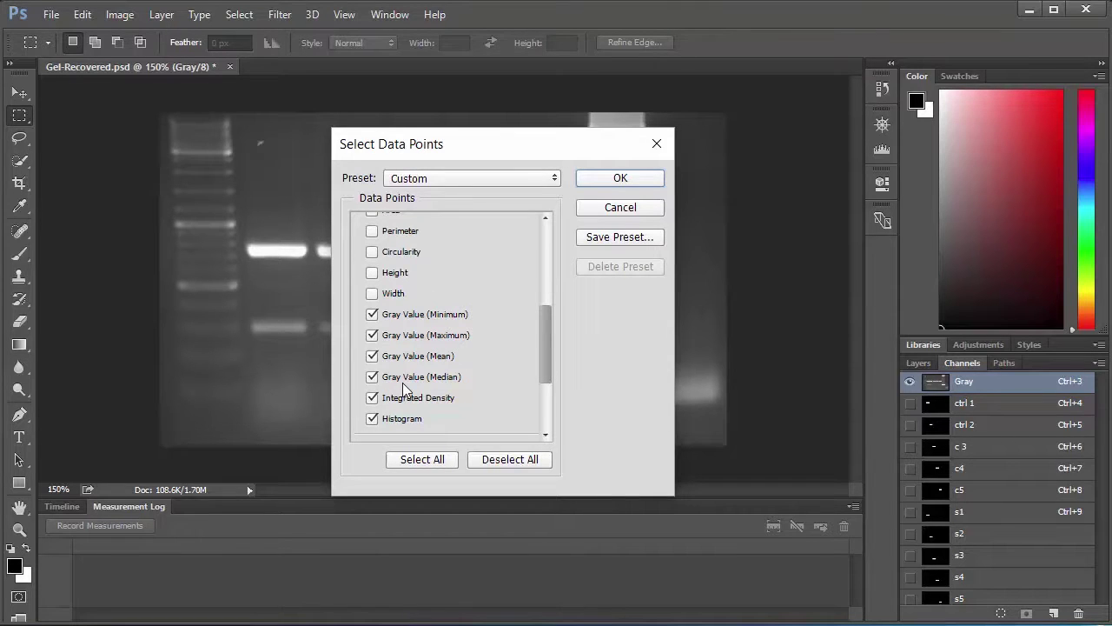
click(372, 420)
drag(547, 342, 545, 374)
click(373, 362)
click(382, 383)
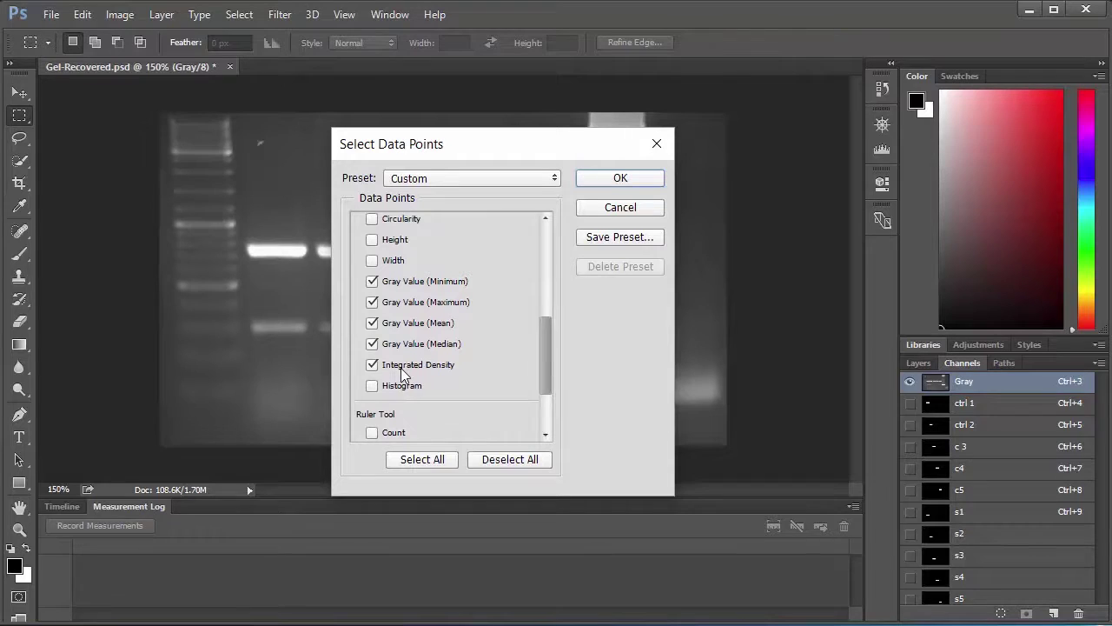
mouse_move(403, 374)
drag(435, 146, 545, 144)
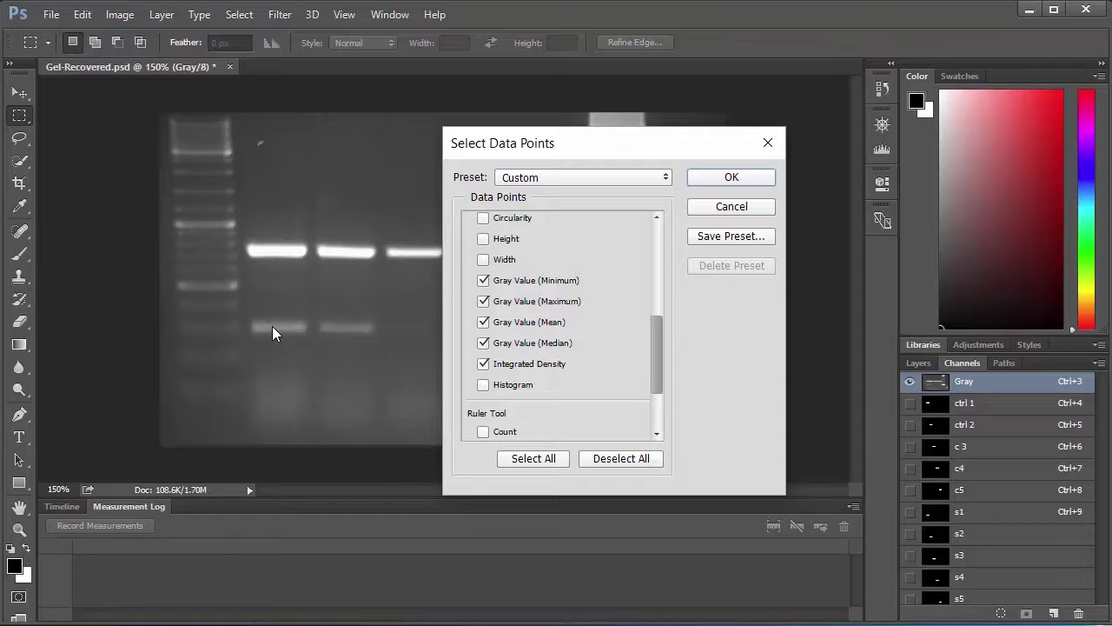
click(732, 179)
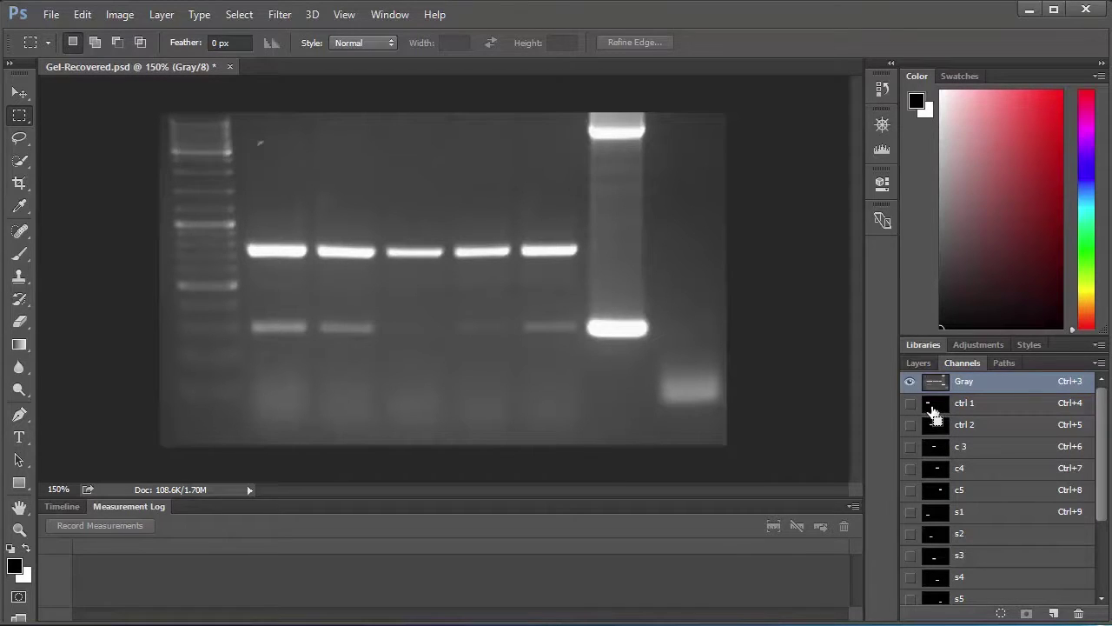
Load the ctrl 1, ctrl 2 and c 3 band selections in turn, recording measurements for each
ctrl+click(932, 411)
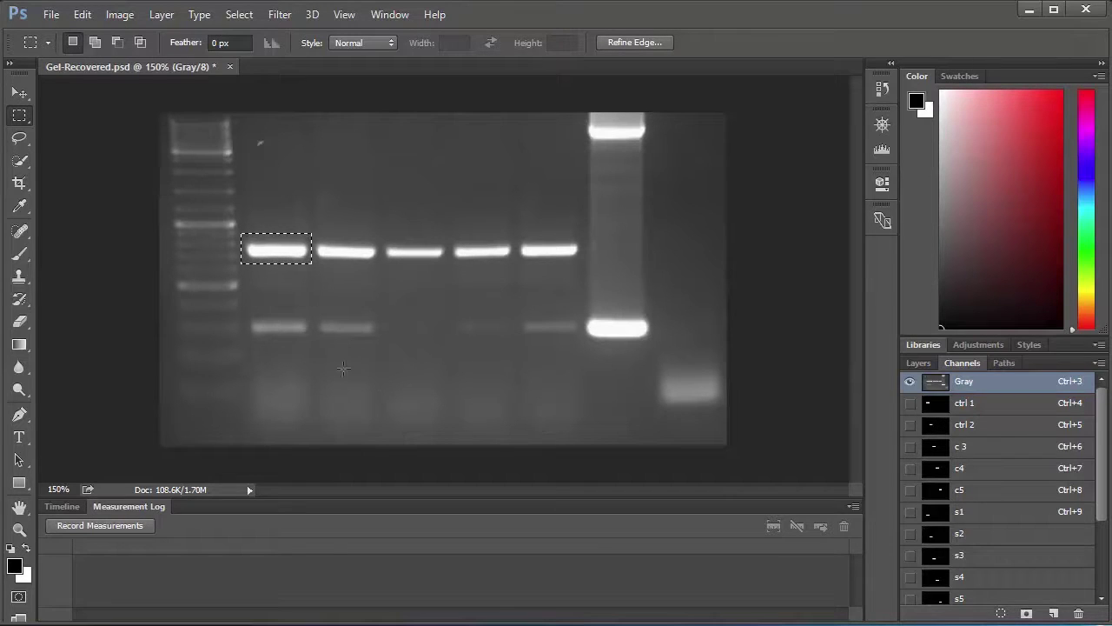
click(132, 530)
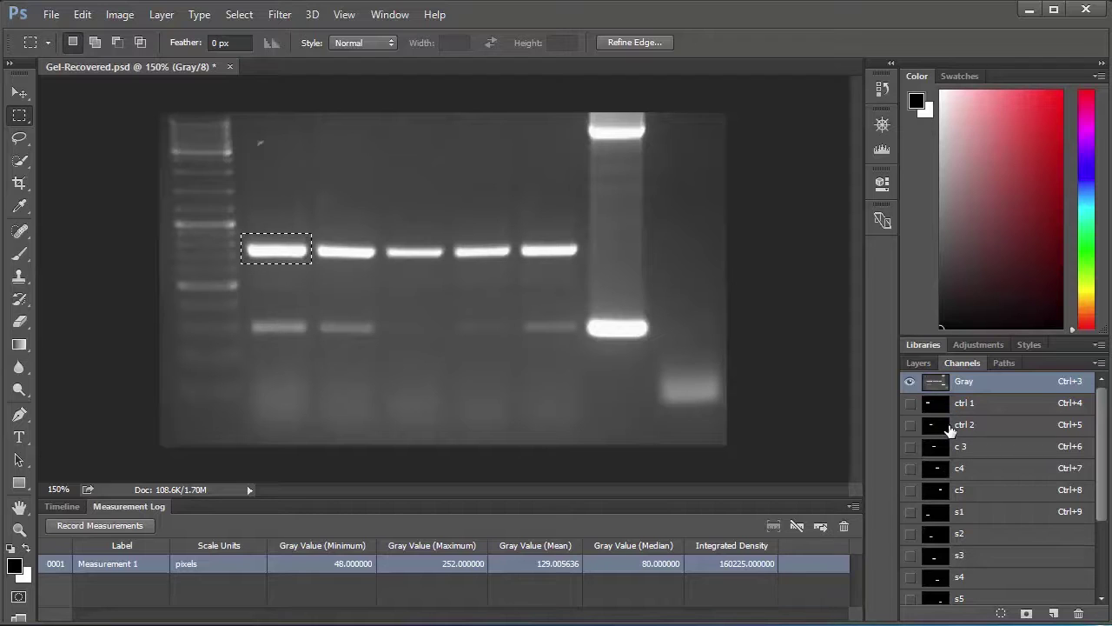
key(shift+Right)
key(shift+Right)
key(shift+Right)
key(shift+Right)
key(shift+Right)
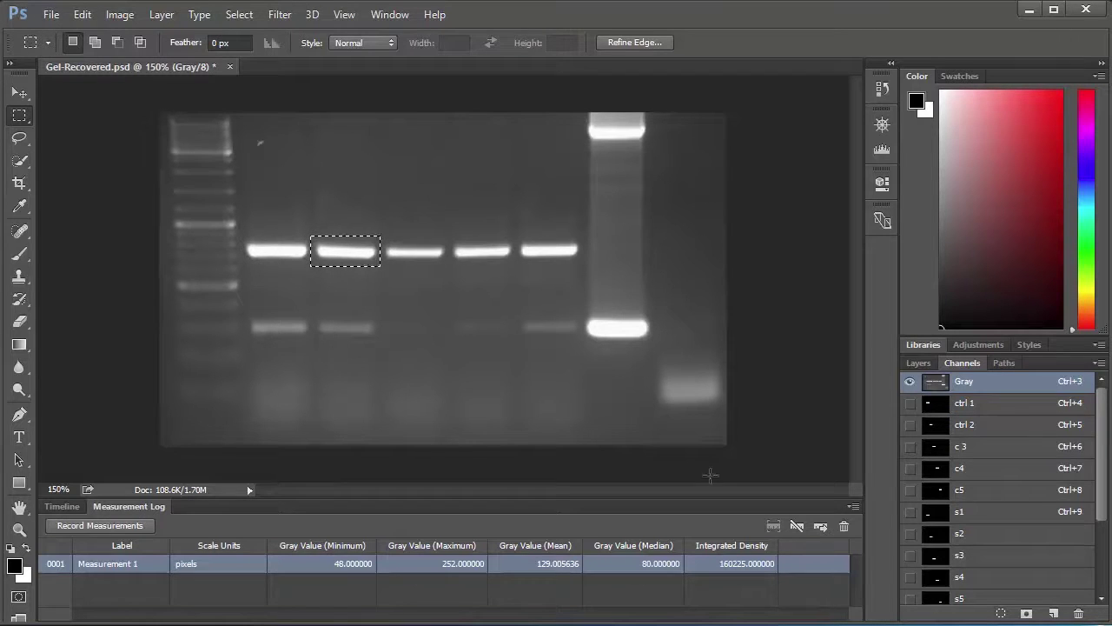
click(126, 526)
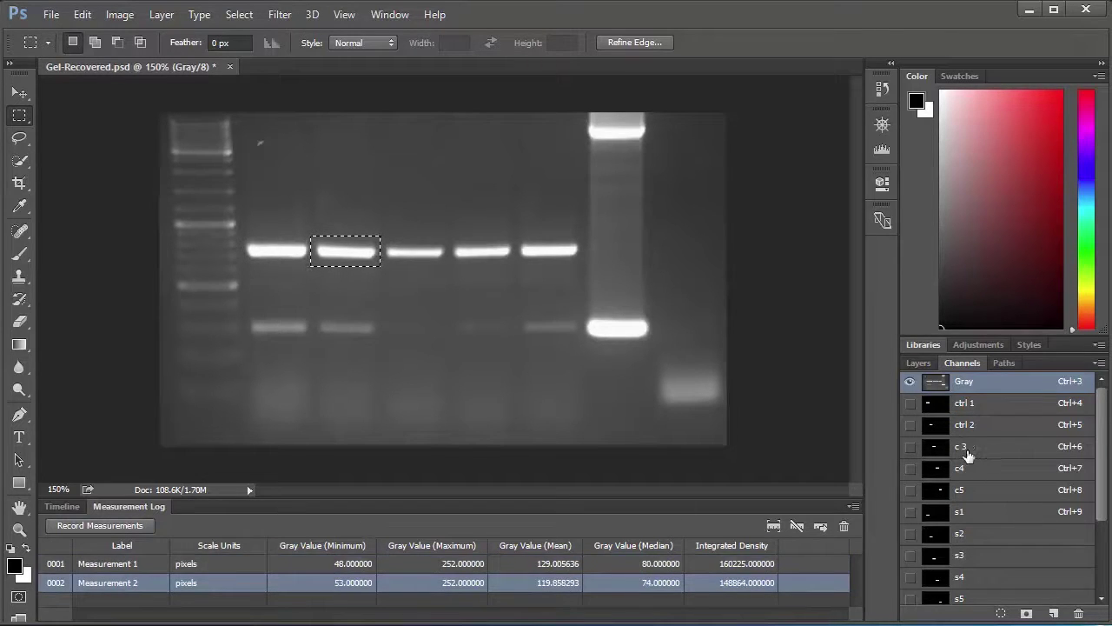
key(shift+Right)
key(shift+Right)
key(shift+Right)
key(shift+Right)
key(shift+Right)
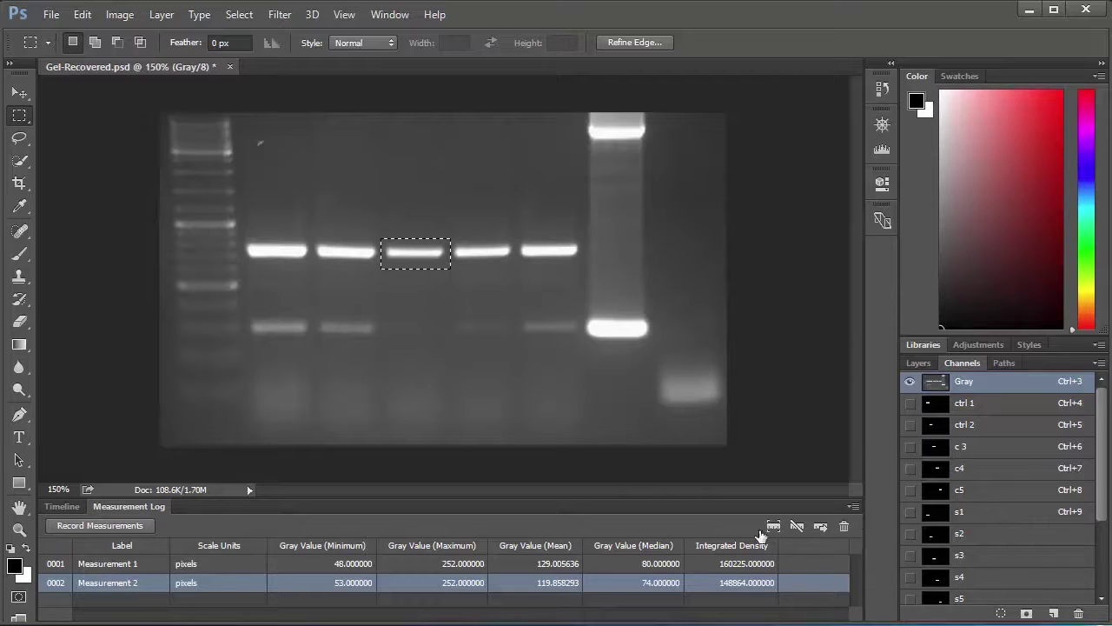
click(125, 527)
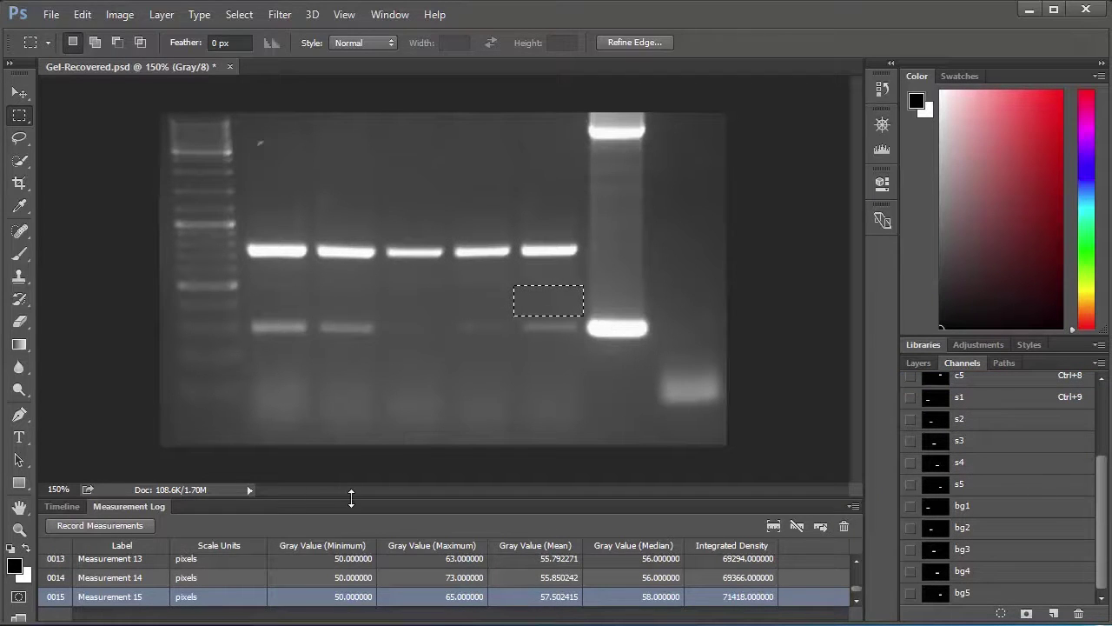
Enlarge the Measurement Log panel to show all 15 recorded rows
drag(351, 498, 343, 295)
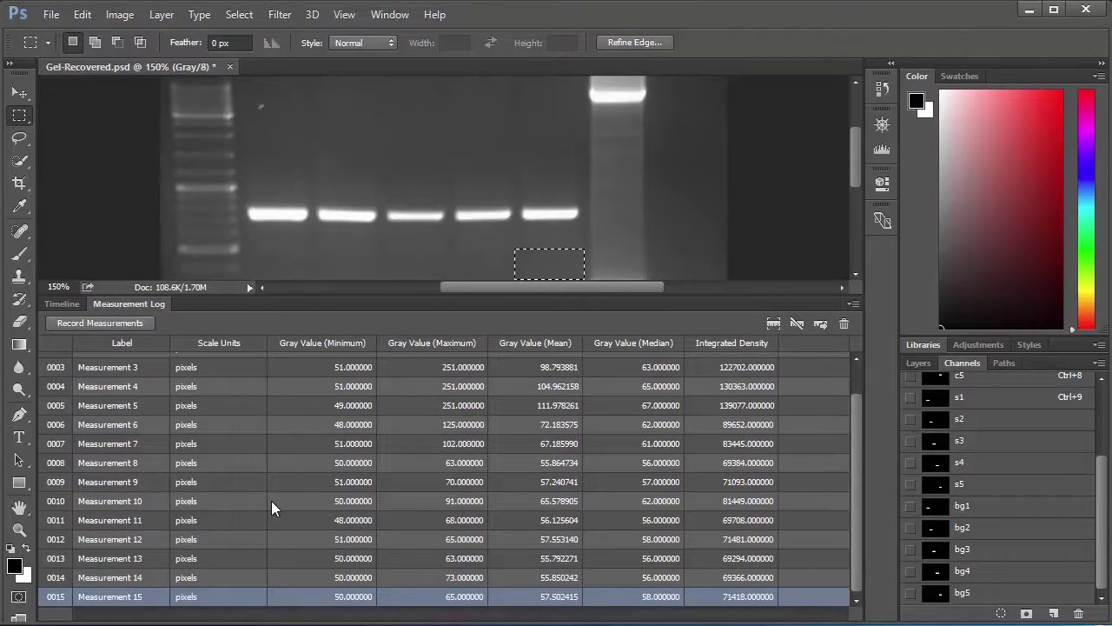
scroll(711, 462, up, 2)
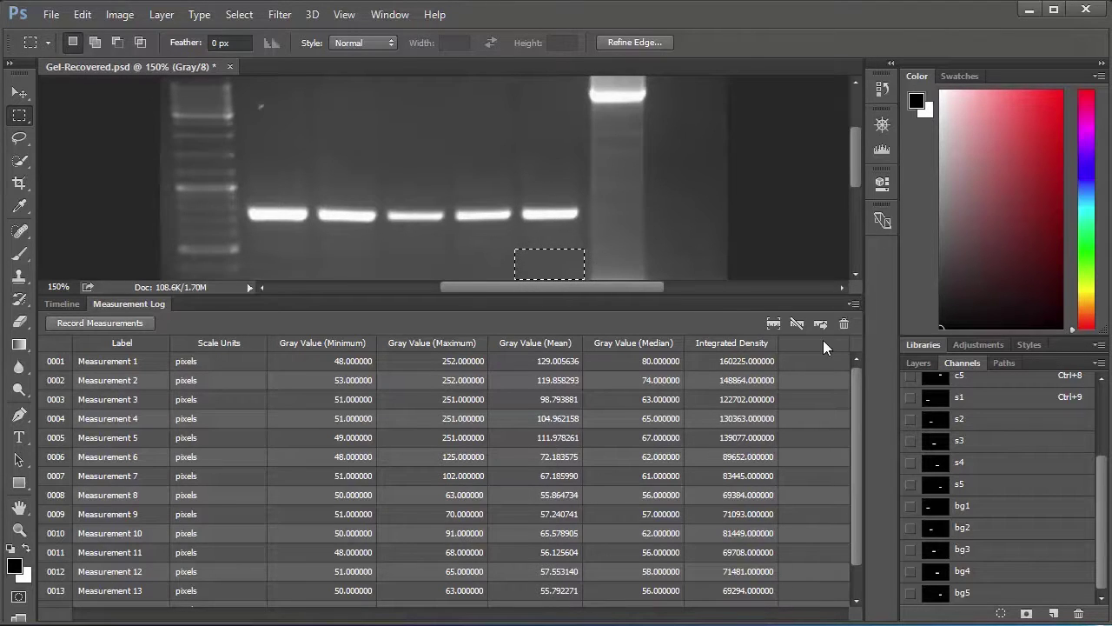
click(853, 304)
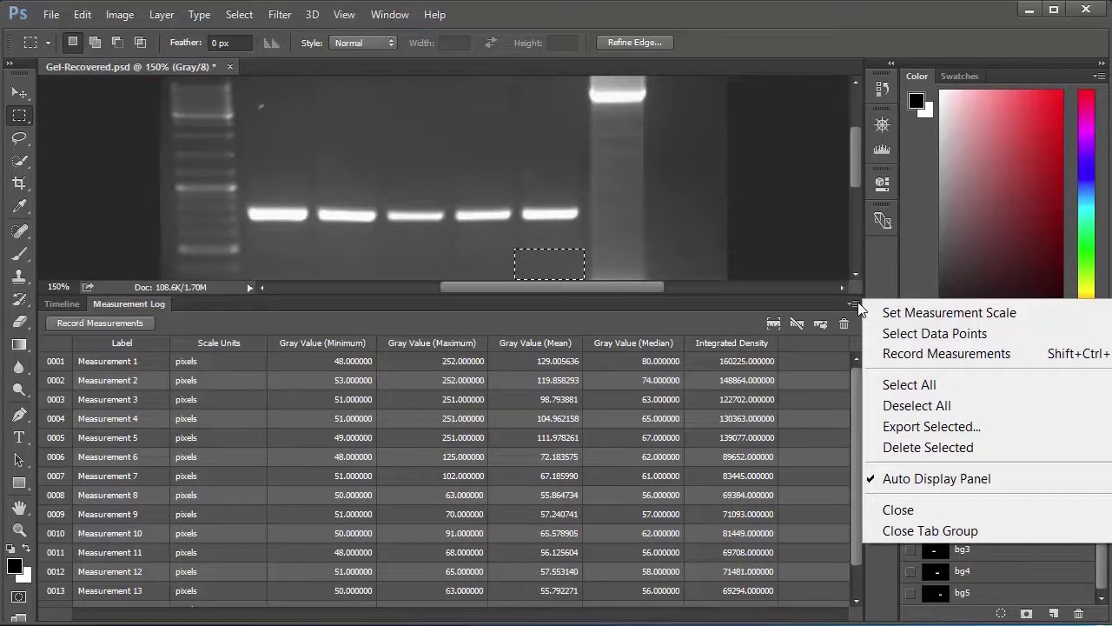
Select all log rows and export them to a text file named measurements
click(903, 384)
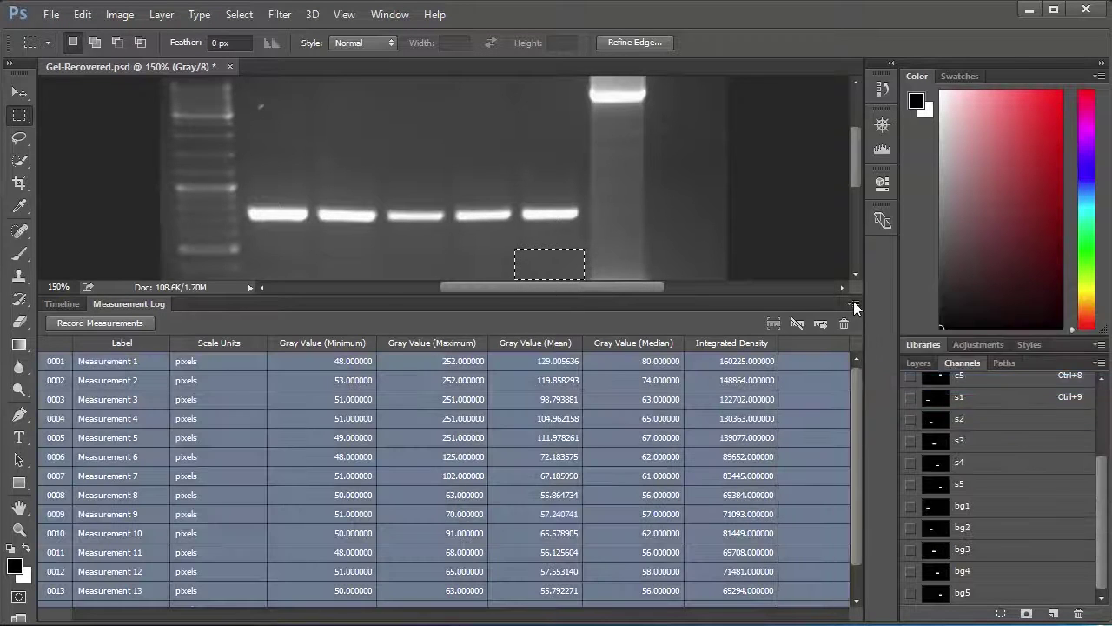
click(853, 305)
click(882, 426)
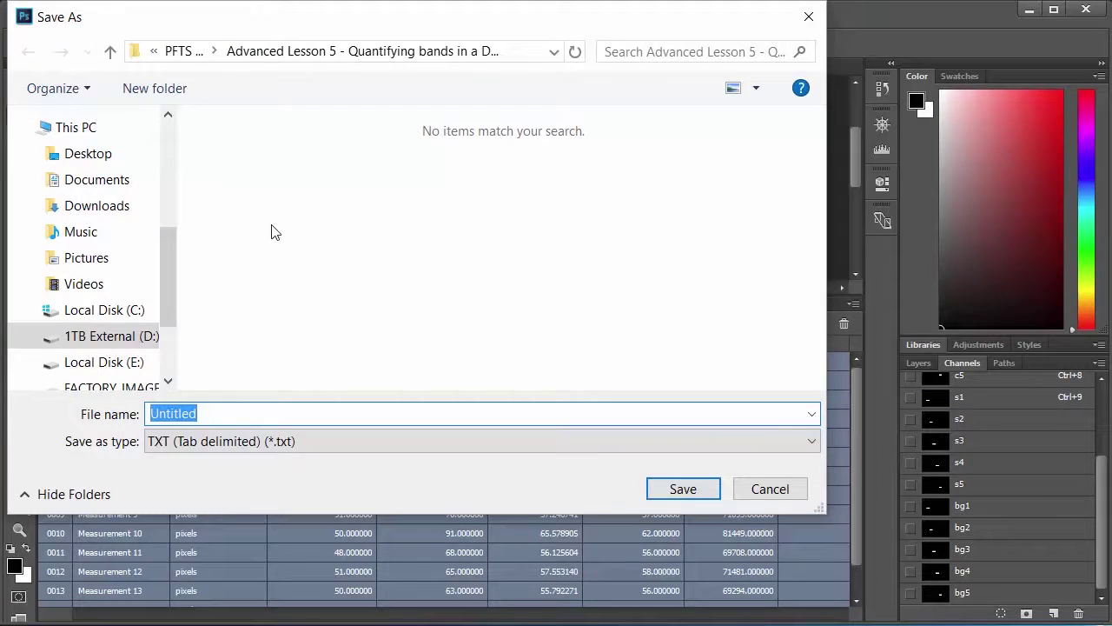
text(measurements)
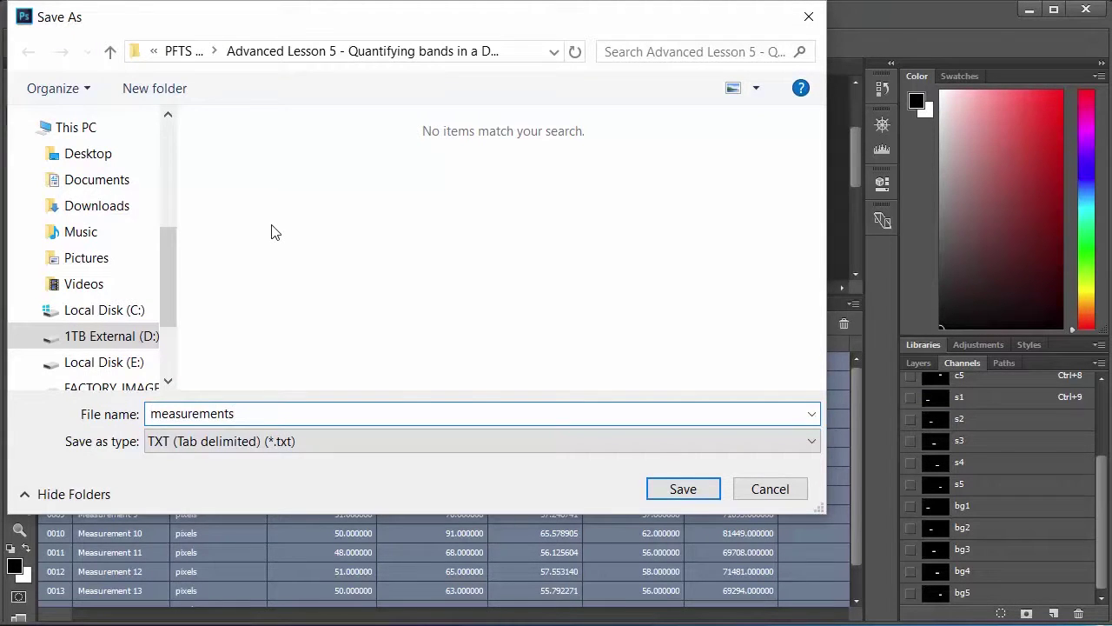
key(Return)
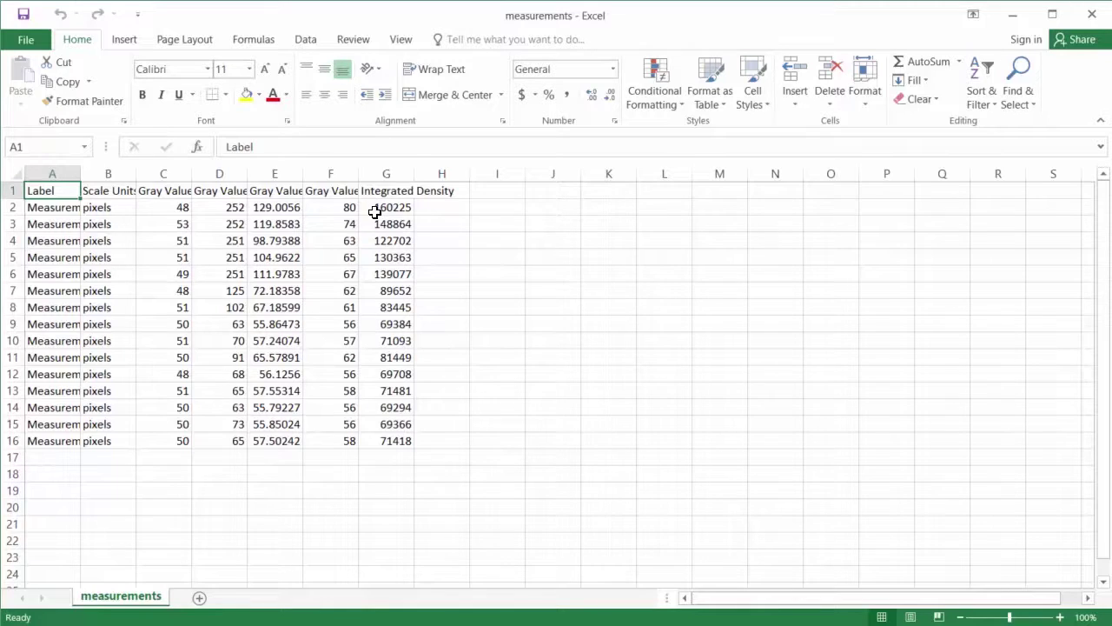
Move the density blocks G7:G11 to H2:H6 and G12:G16 to I2:I6
drag(372, 209, 392, 441)
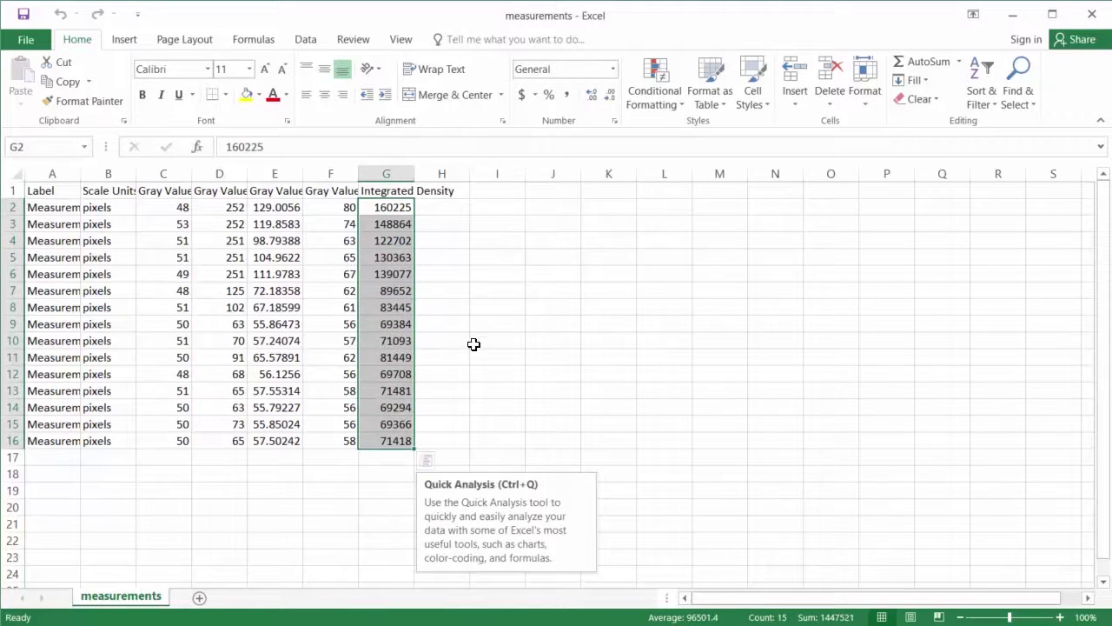
click(471, 309)
drag(389, 292, 395, 441)
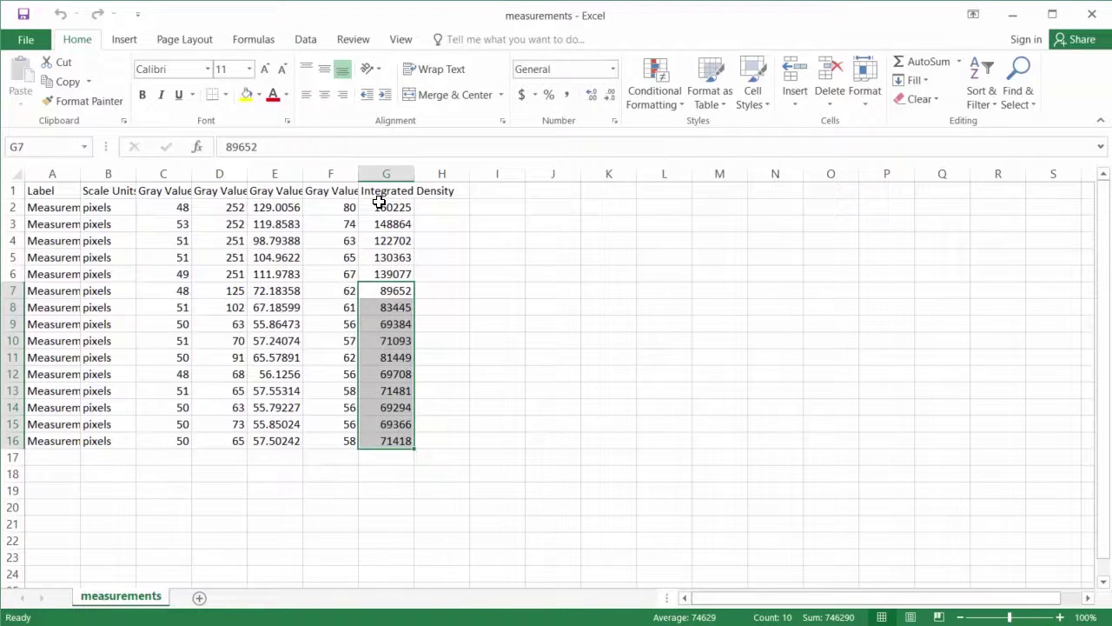
drag(383, 209, 461, 248)
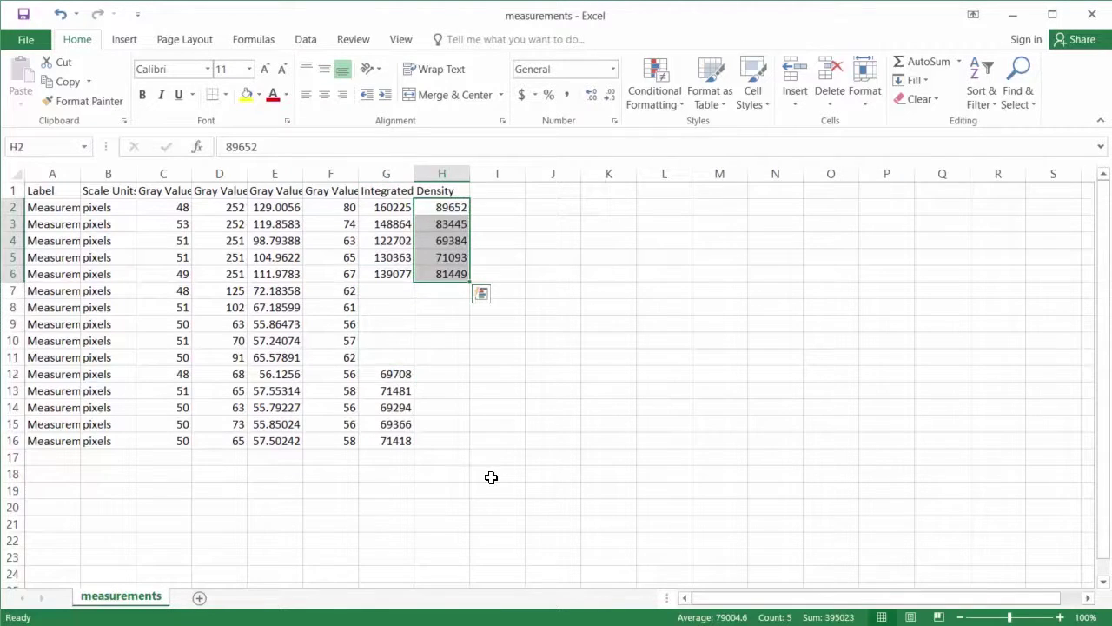
drag(391, 374, 529, 224)
click(552, 207)
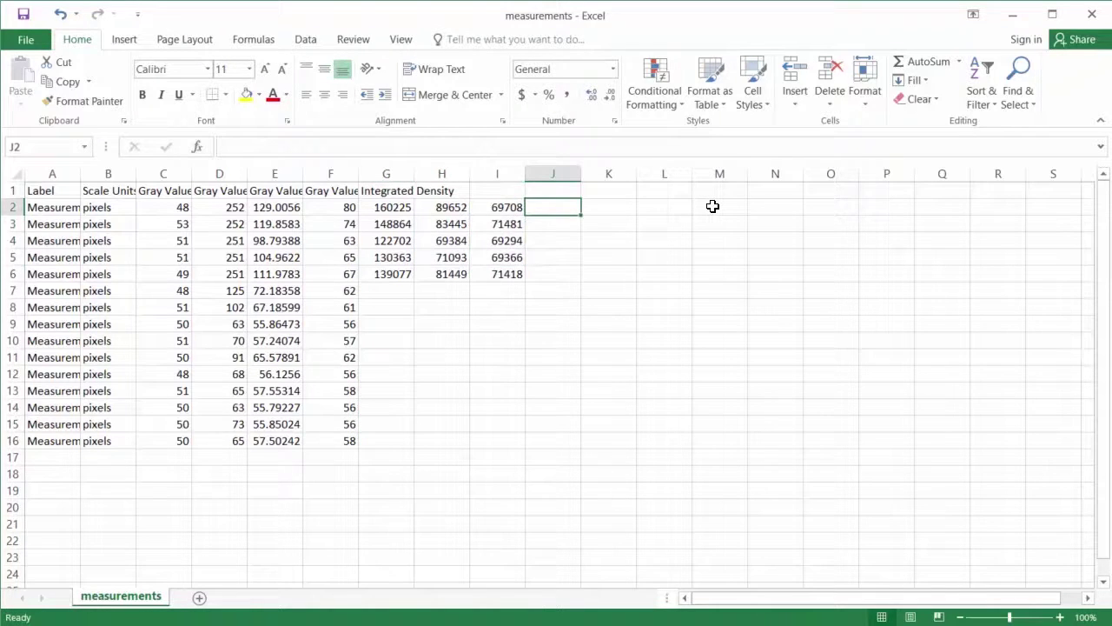
Enter =G2-I2 in J2 and fill it down to J6
text(=)
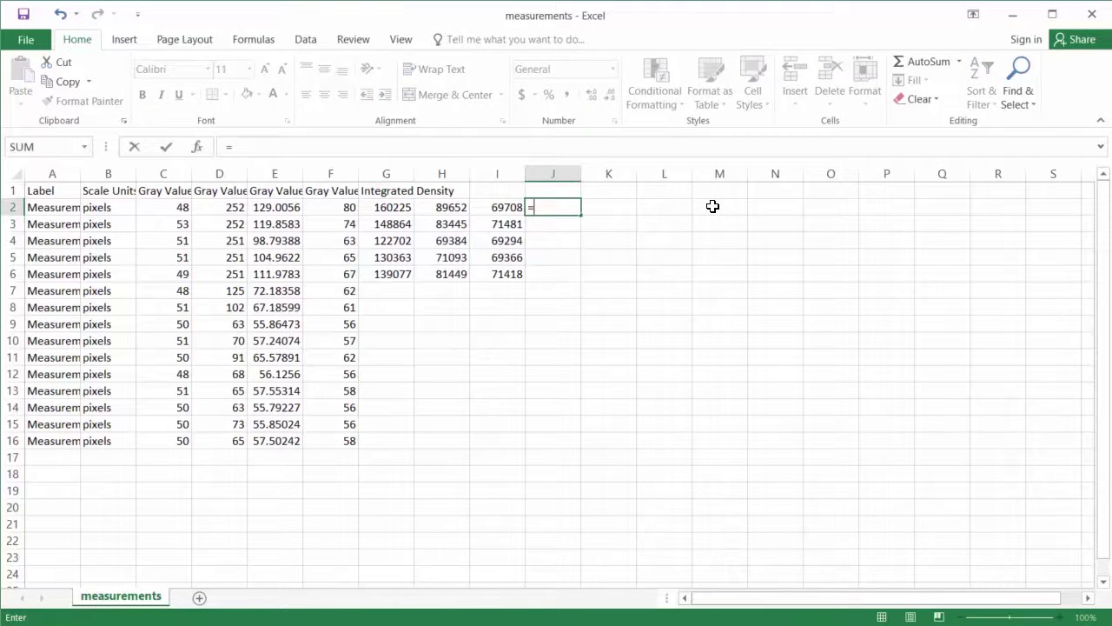
click(382, 212)
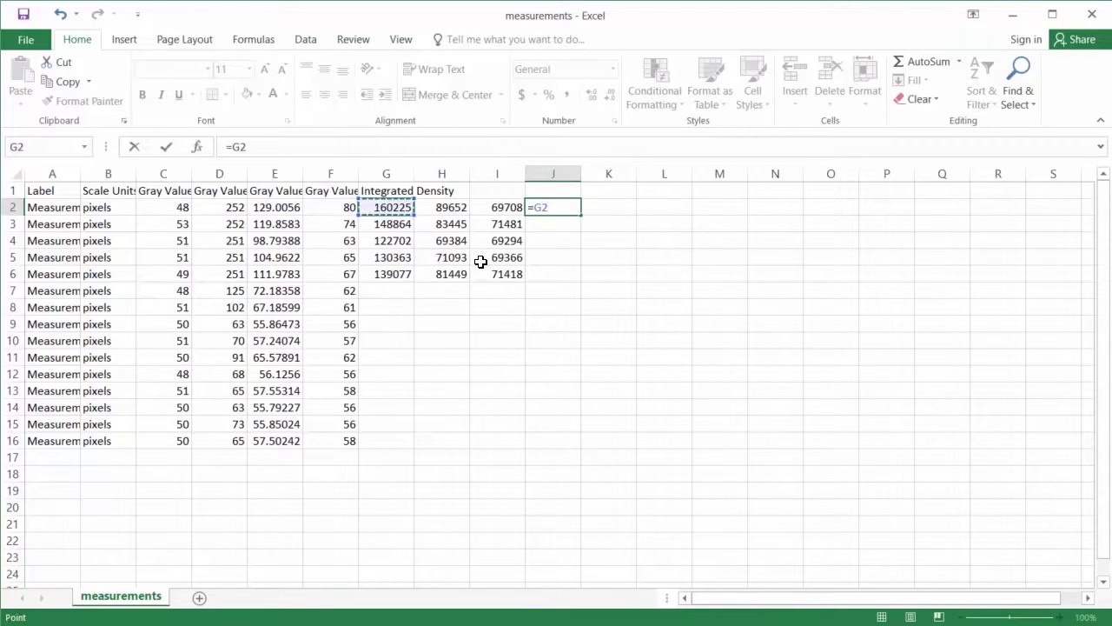
text(-)
click(508, 212)
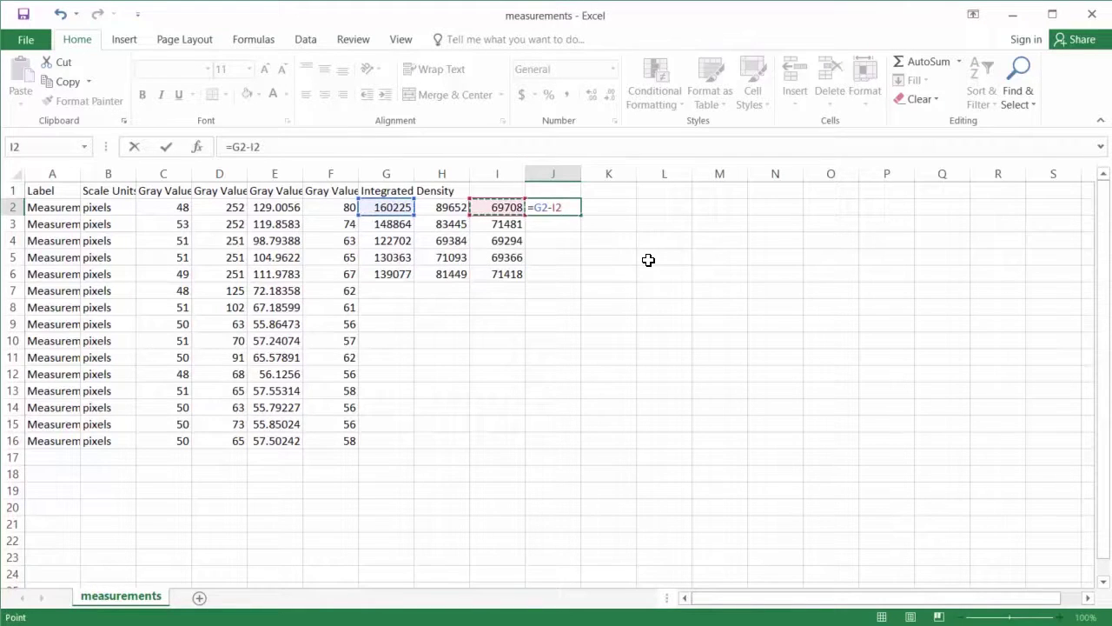
key(Return)
click(574, 208)
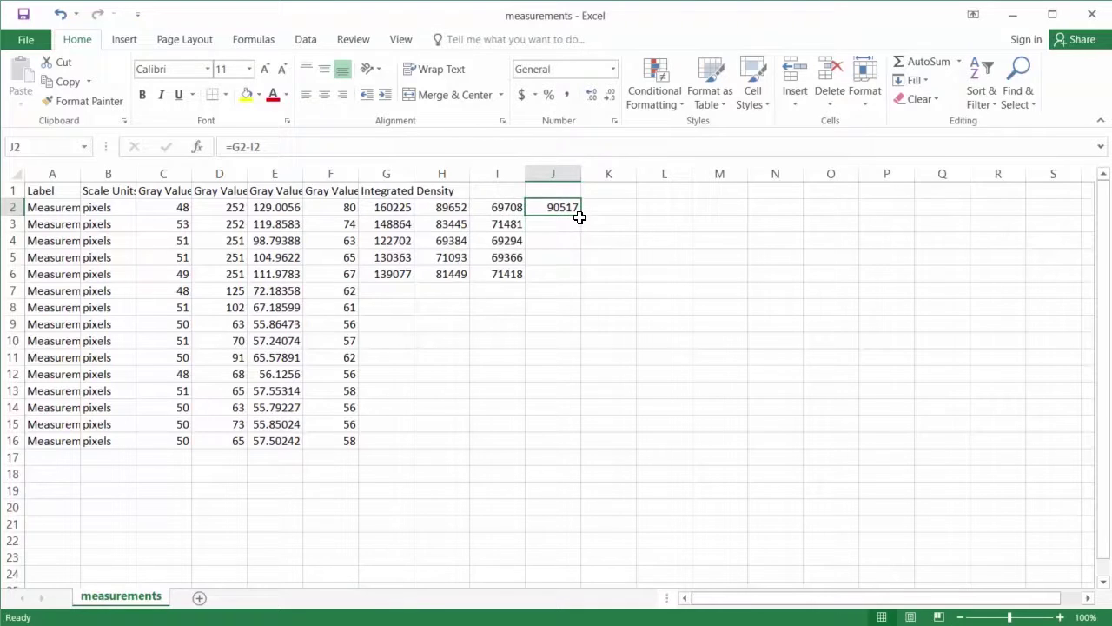
drag(580, 217, 726, 353)
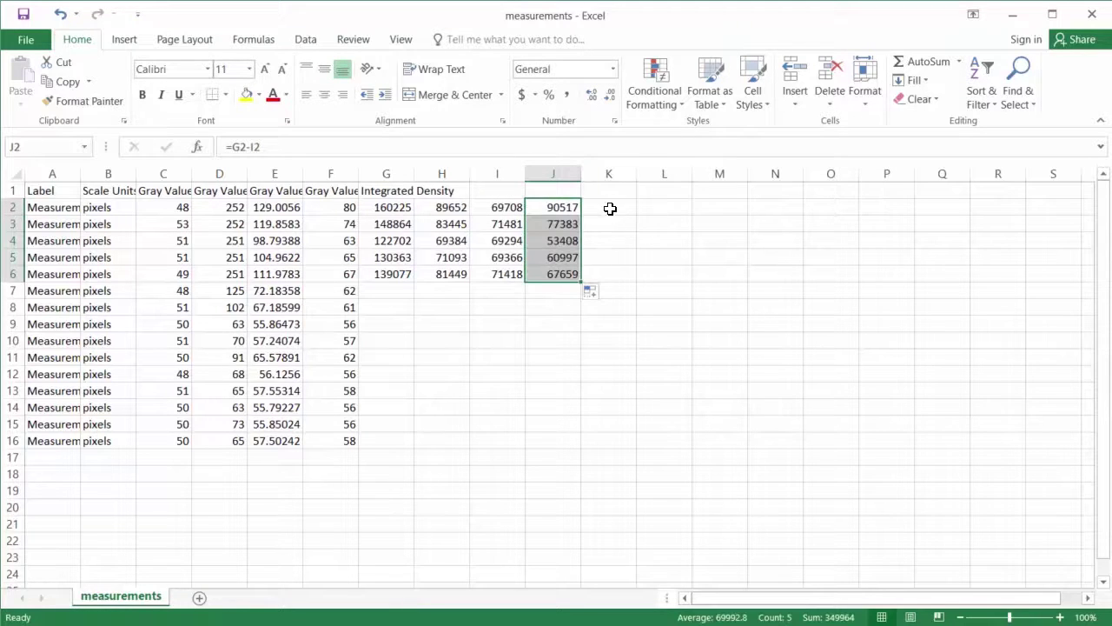
click(610, 208)
Put =H2-I2 in K2 and fill it down to K6
click(578, 209)
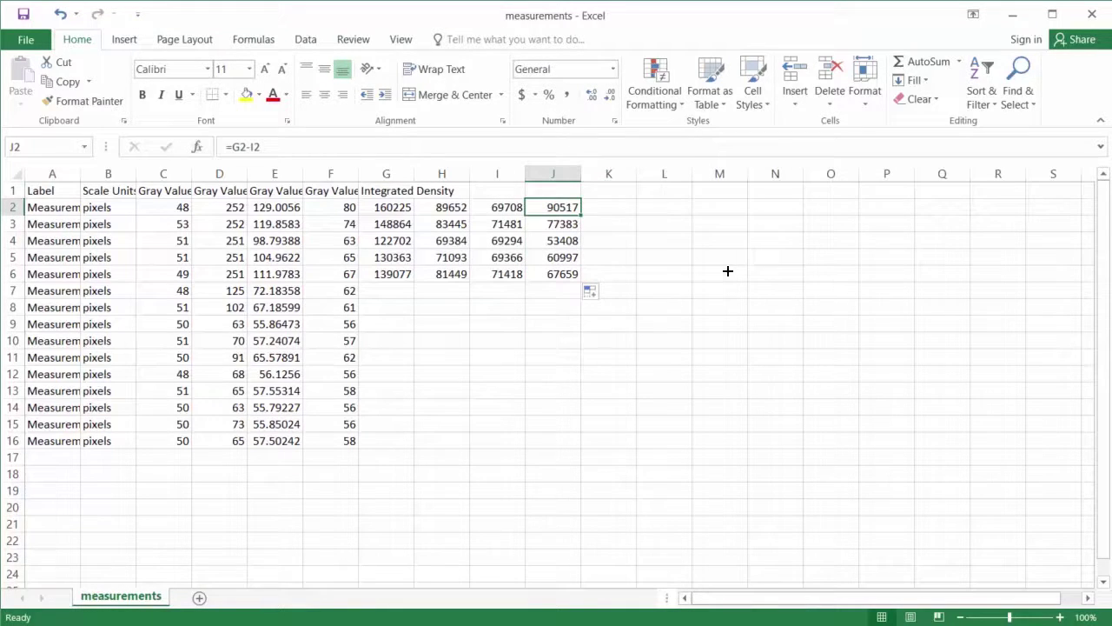
drag(580, 215, 608, 211)
key(F2)
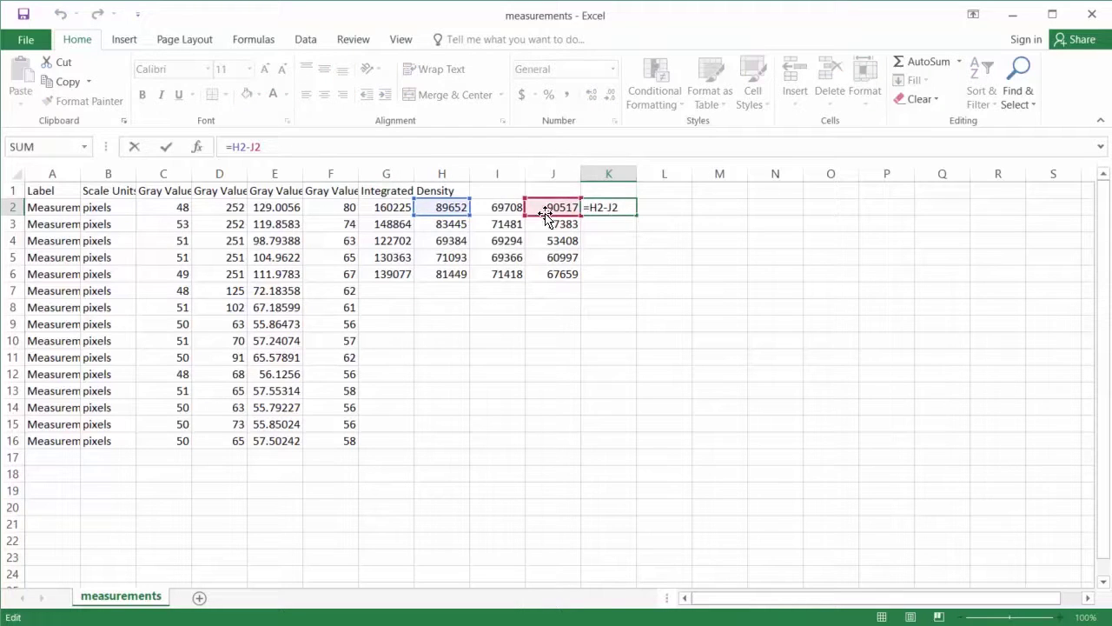
drag(549, 217, 523, 213)
key(Return)
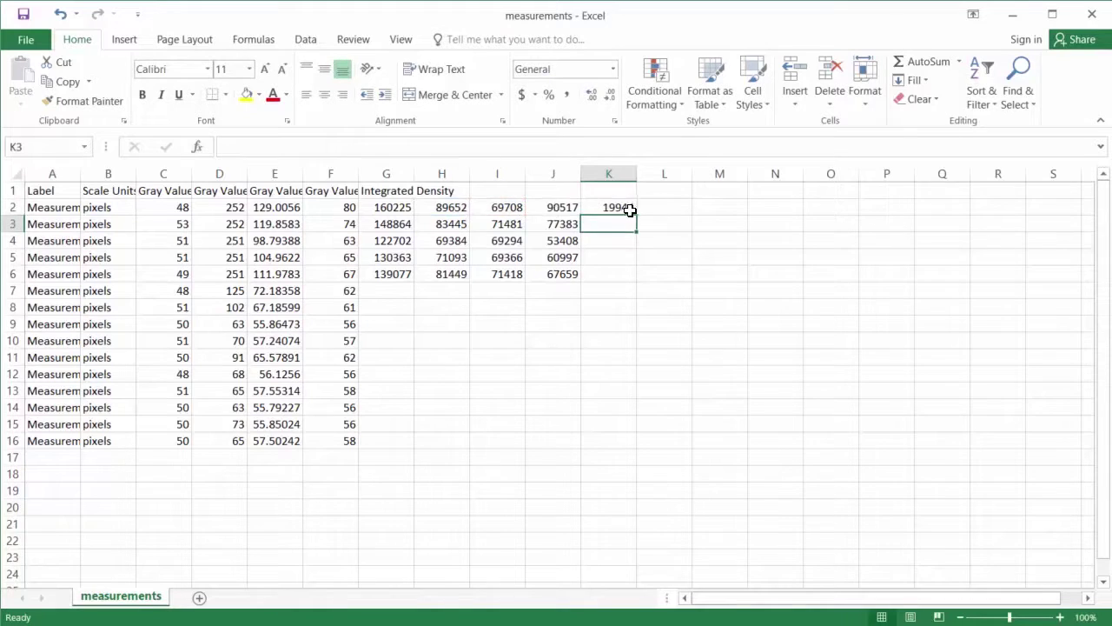
click(629, 213)
drag(639, 223, 636, 282)
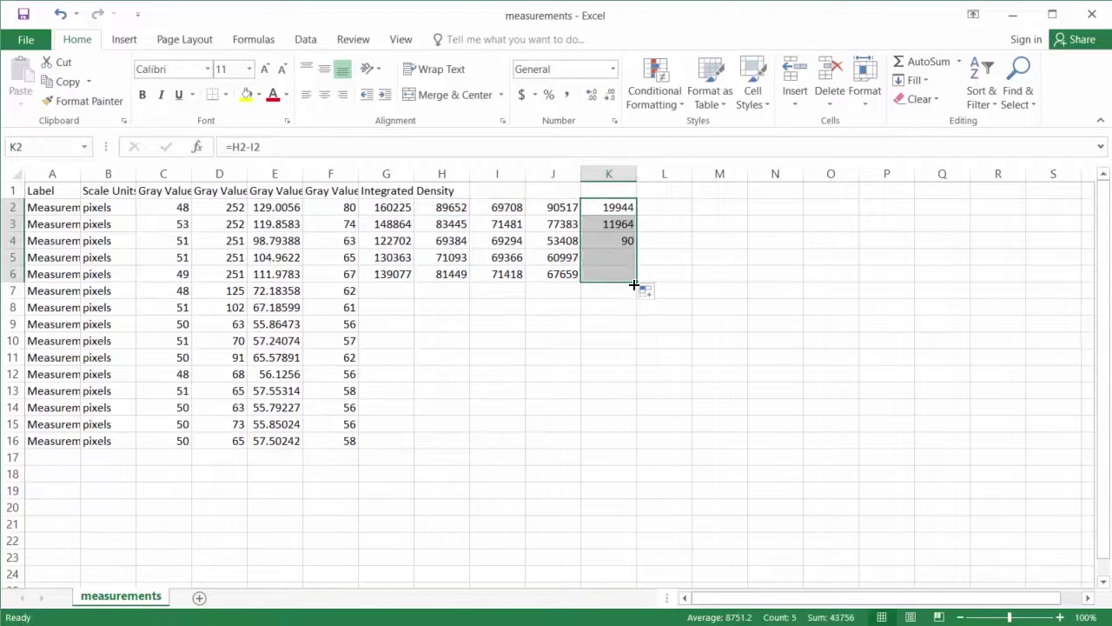
click(558, 206)
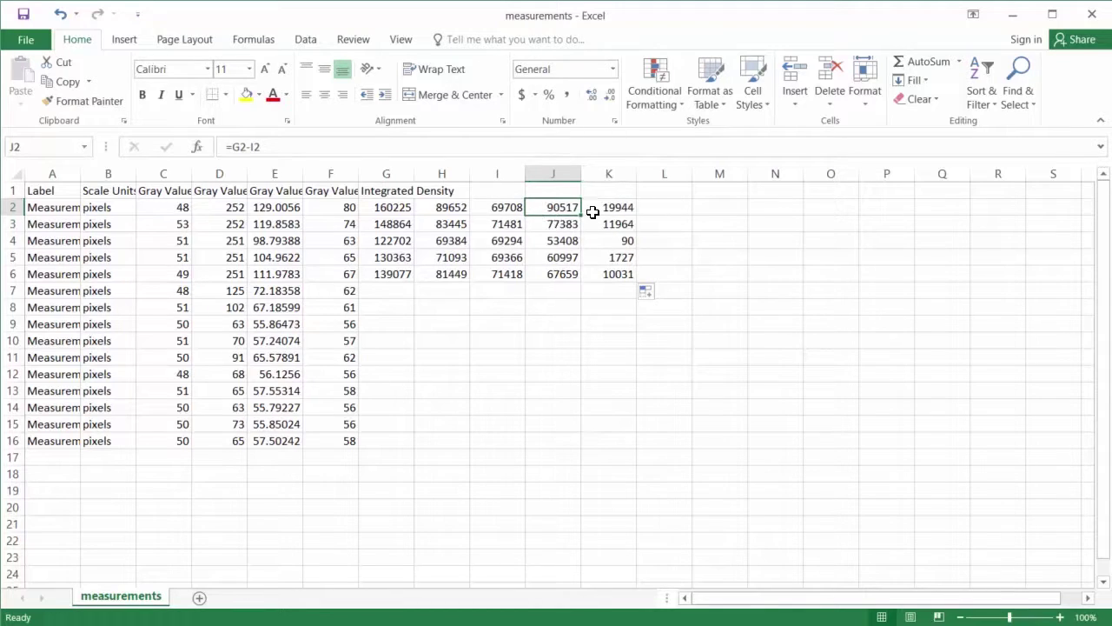
Enter the ratio =K2/J2 in L2 and fill it down to L6
click(663, 207)
text(=)
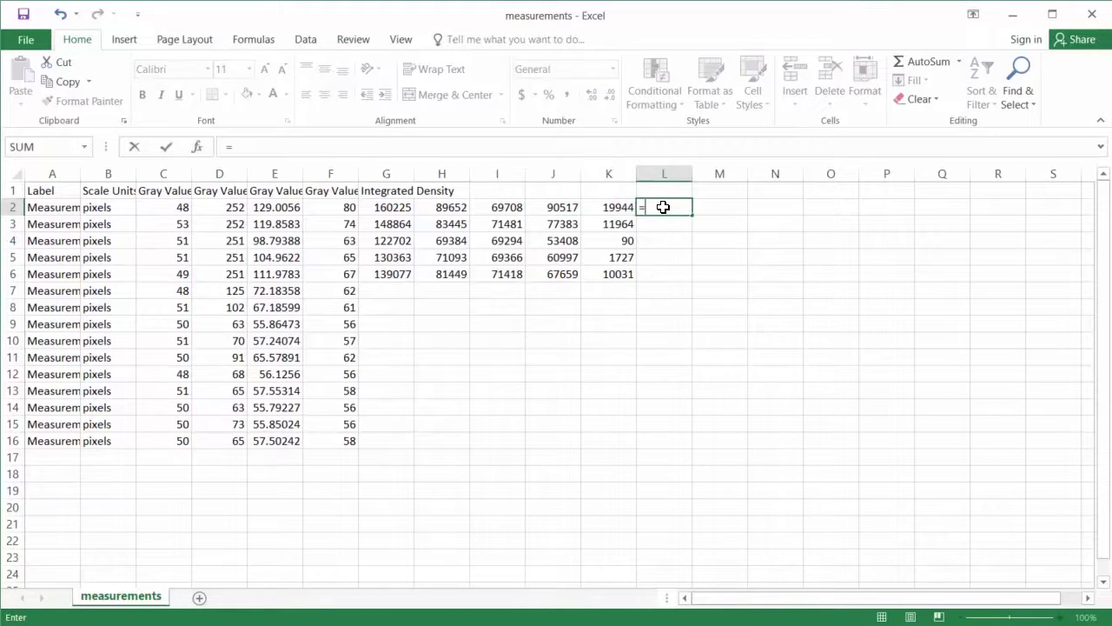
click(620, 207)
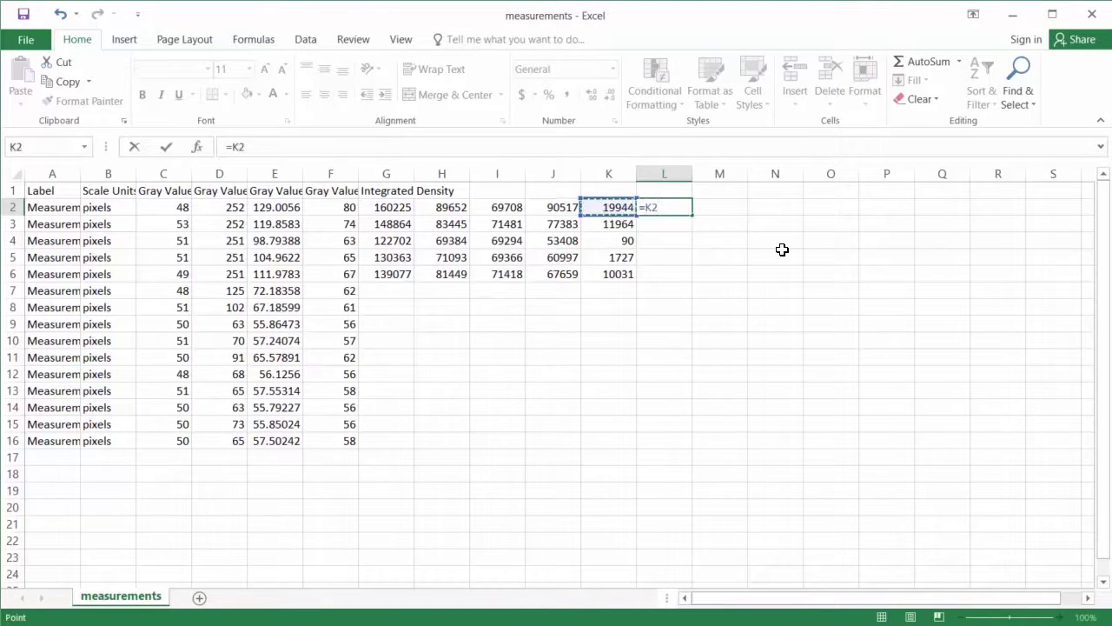
text(/)
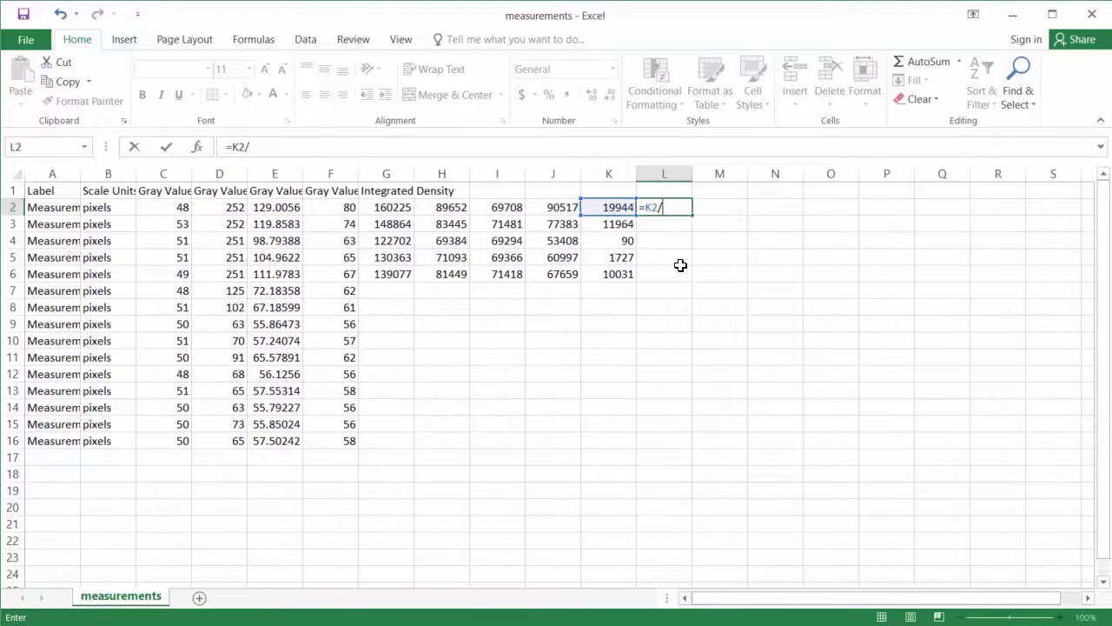
key(Left)
key(Left)
key(Return)
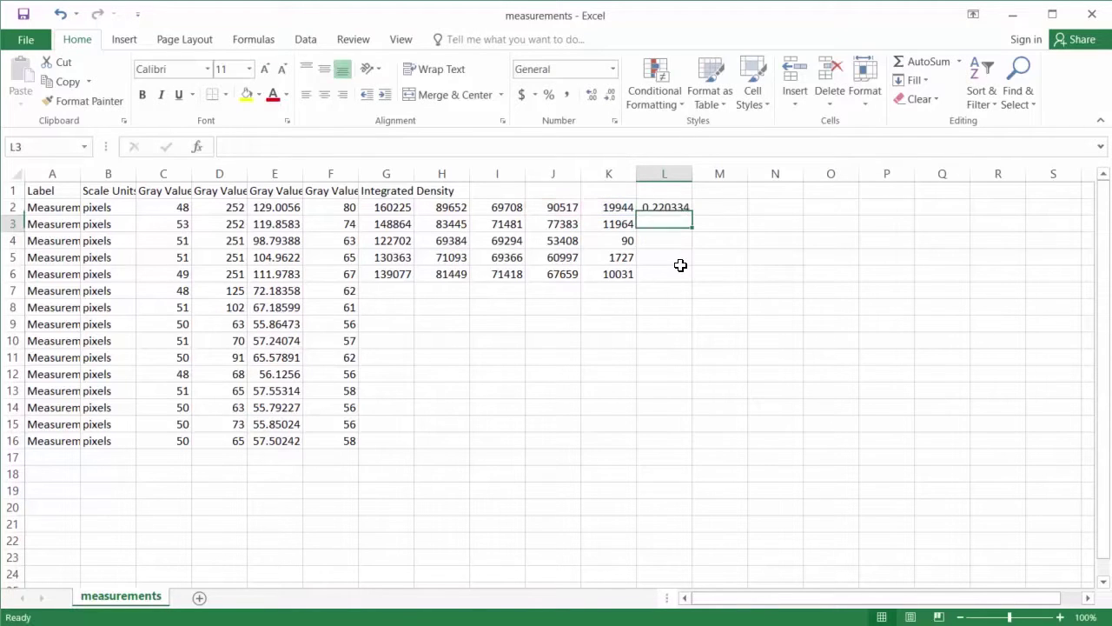
click(671, 209)
drag(693, 222, 685, 280)
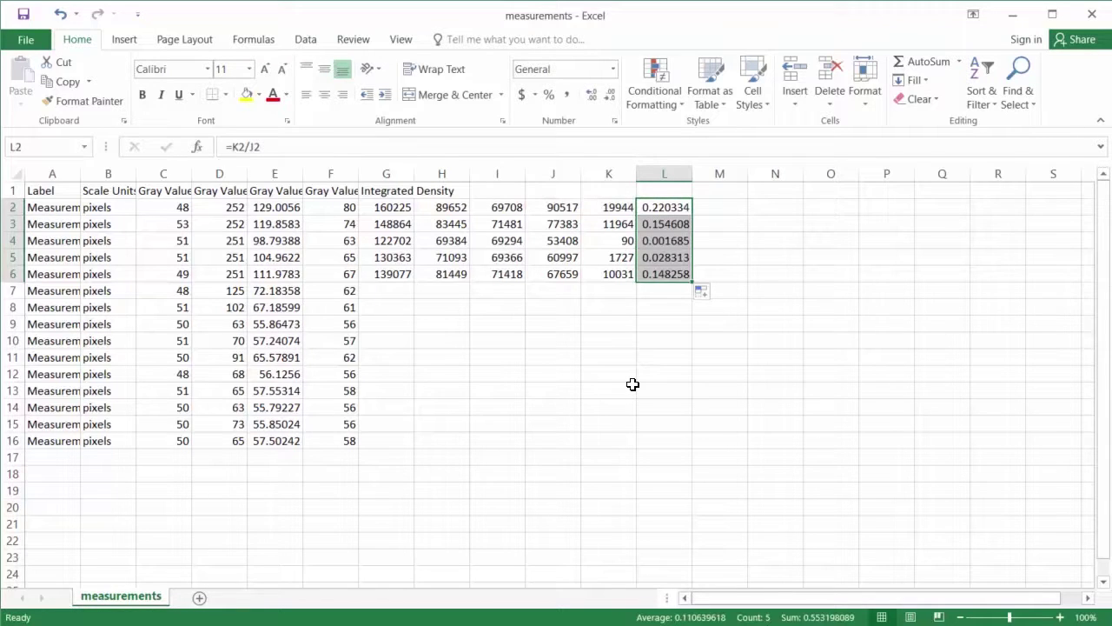
Insert a Clustered Column chart of L2:L6 and place it below the data
click(126, 40)
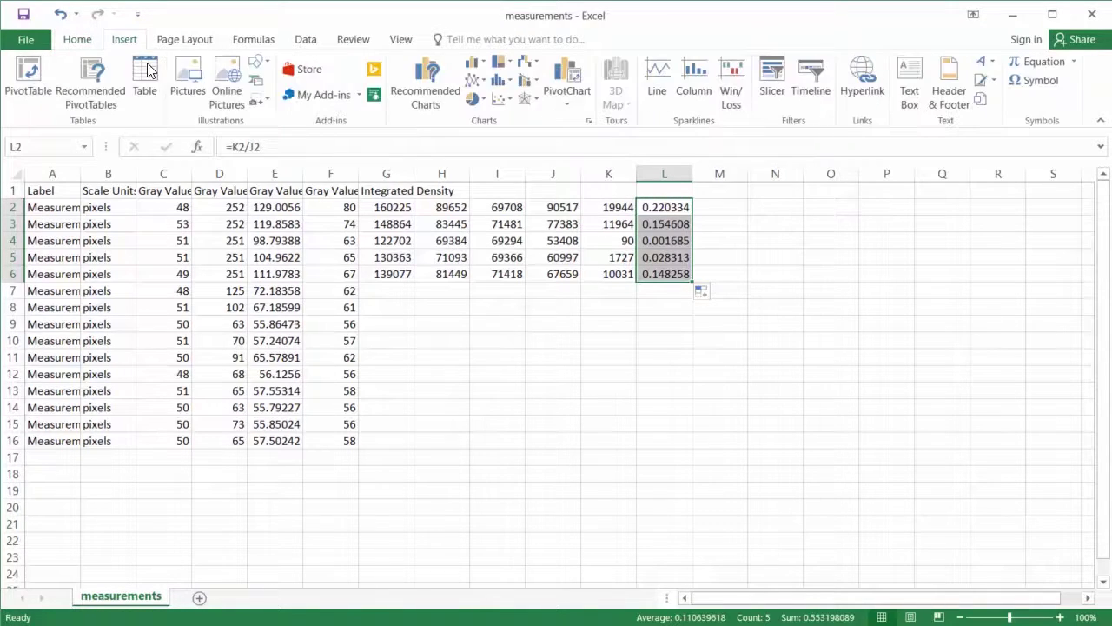
click(474, 63)
click(488, 117)
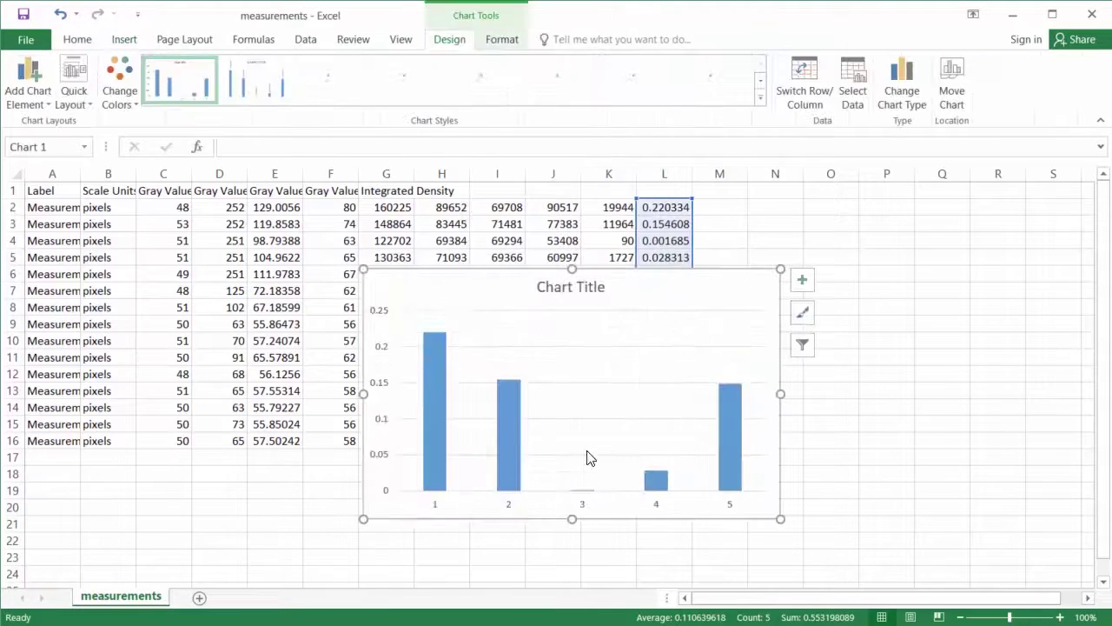
drag(658, 315, 724, 322)
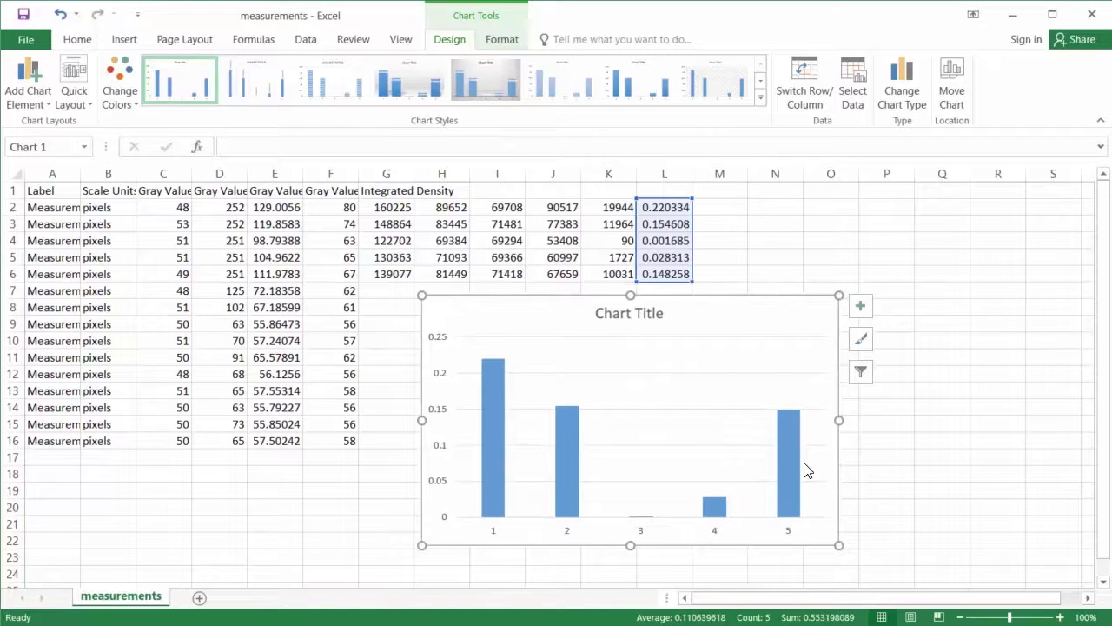
mouse_move(797, 458)
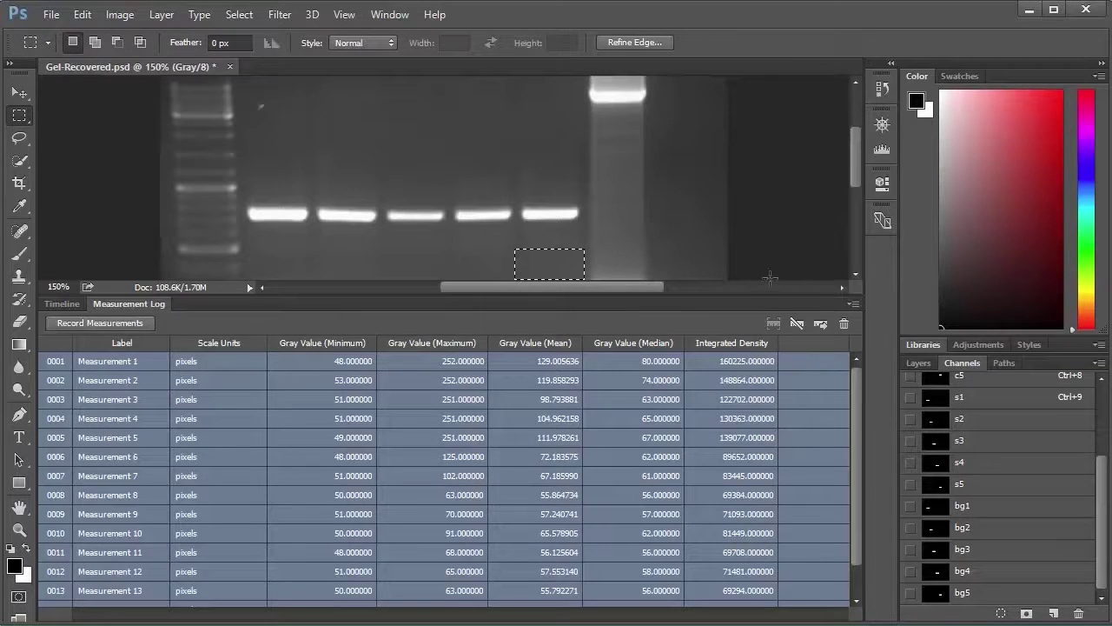
Lower the divider to enlarge the gel image and shorten the Measurement Log panel
drag(552, 294, 552, 296)
drag(555, 408, 556, 432)
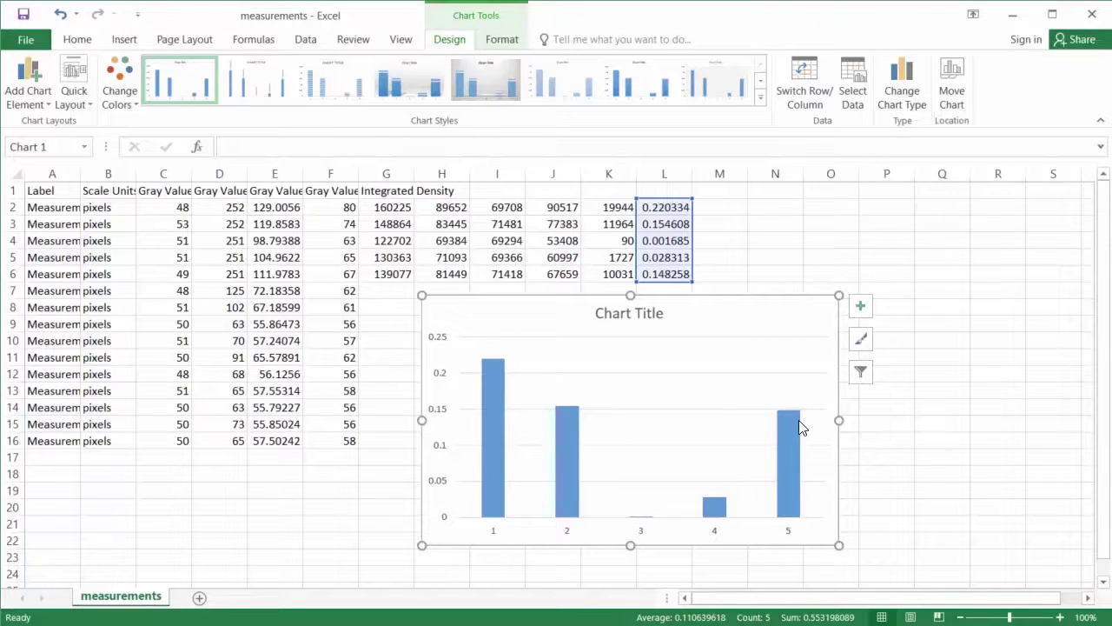
mouse_move(799, 422)
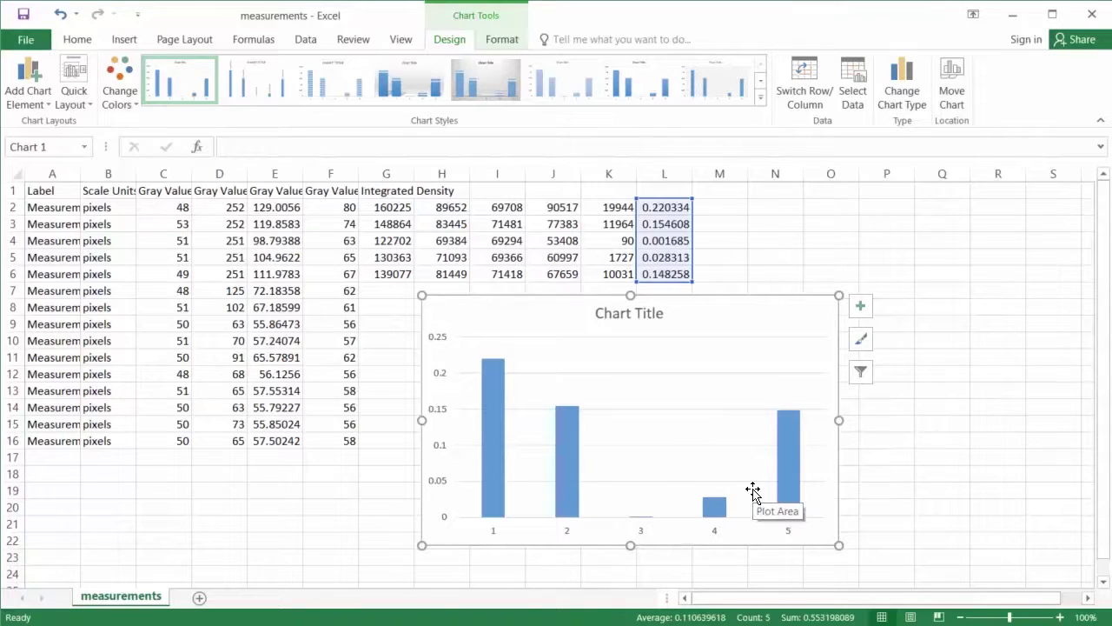